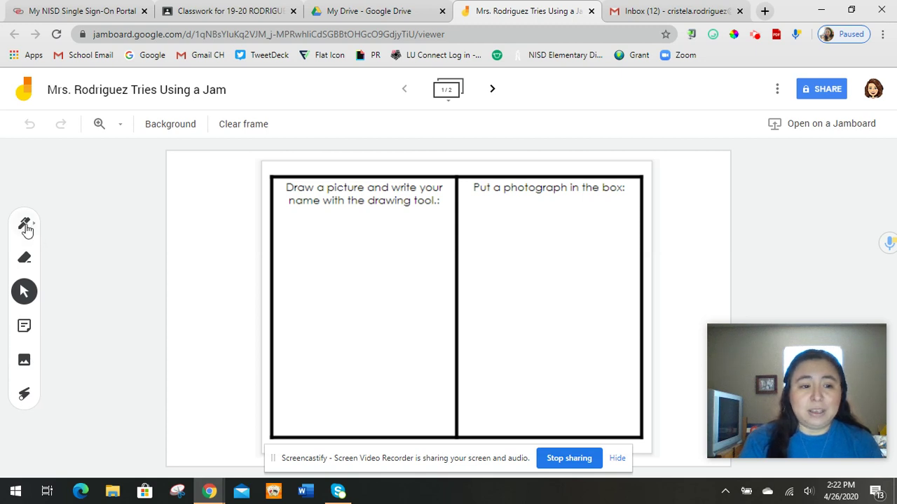
Step: Try the Pen, Eraser and Sticky note tools and preview frame 2, then return to frame 1
{"action": "left_click", "coordinate": [24, 226]}
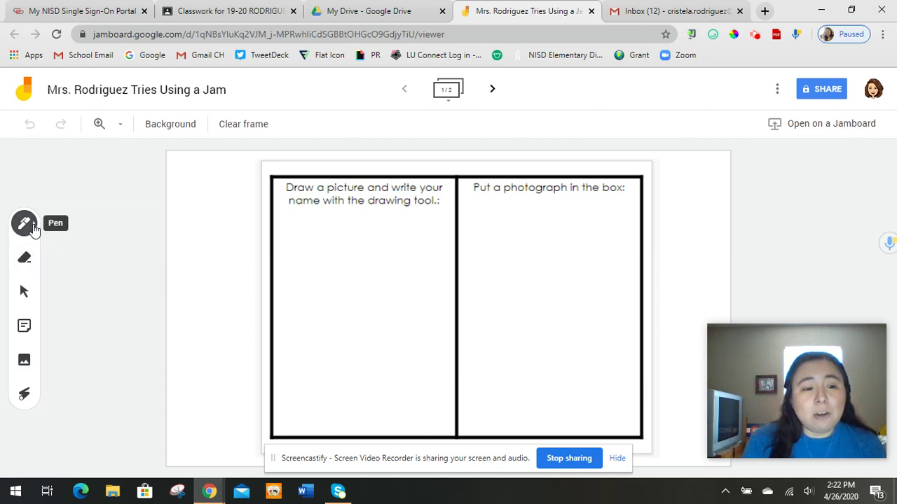
{"action": "left_click", "coordinate": [31, 224]}
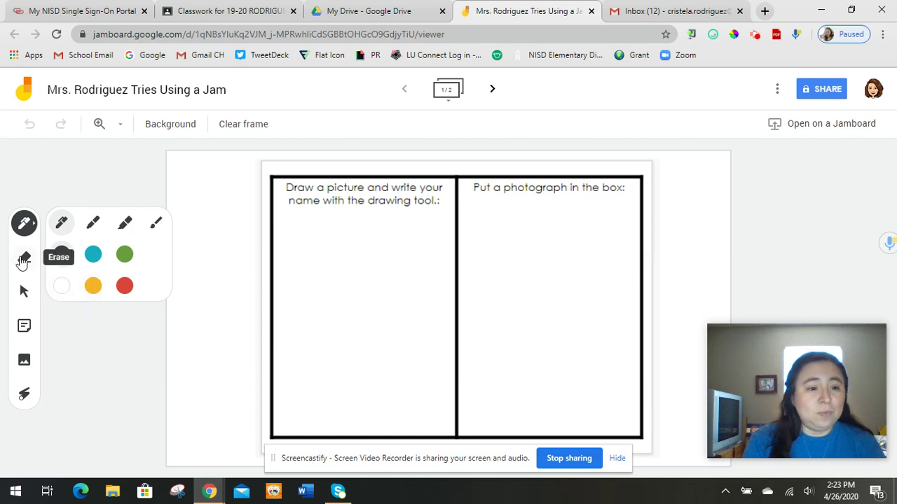
{"action": "left_click", "coordinate": [23, 259]}
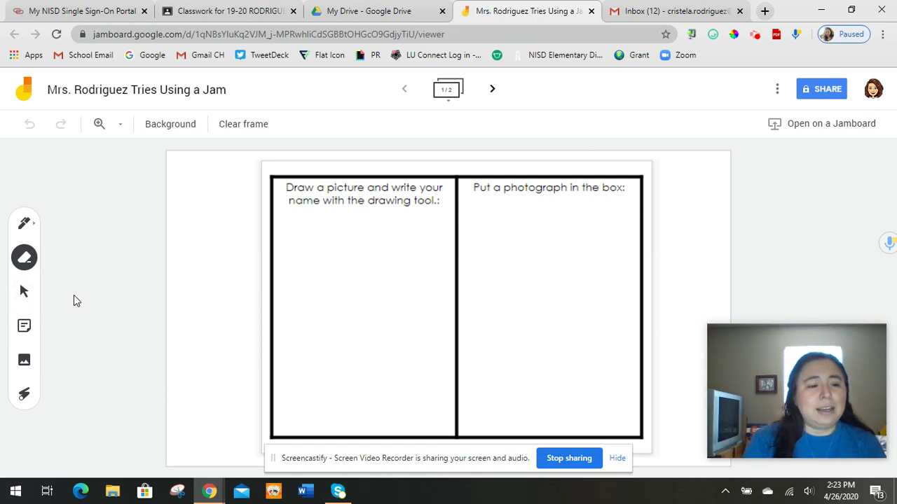
{"action": "left_click", "coordinate": [24, 326]}
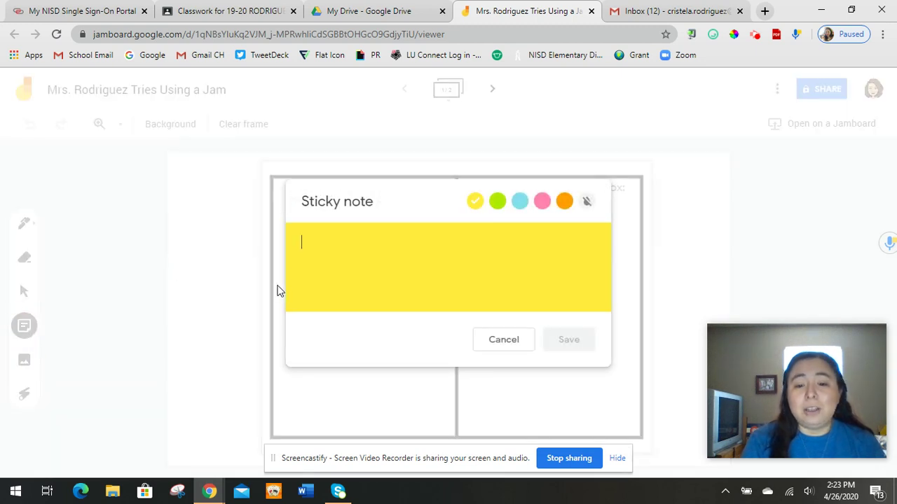
{"action": "left_click", "coordinate": [512, 340]}
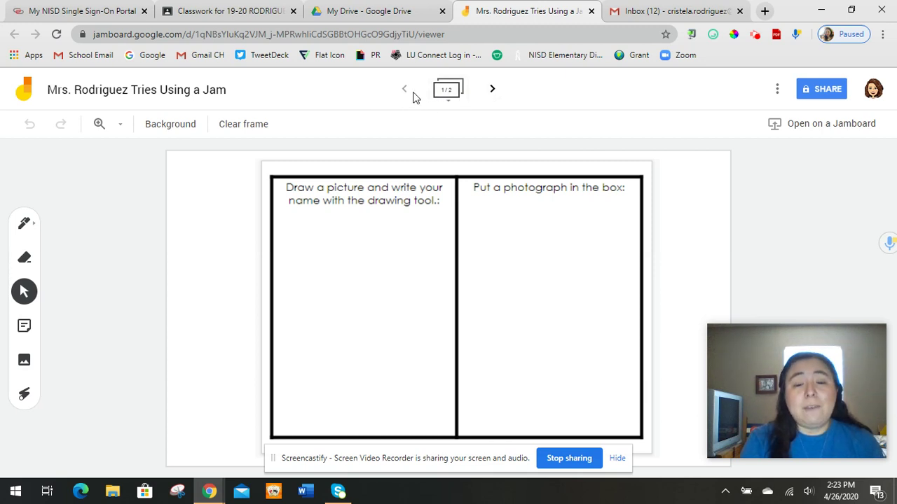
{"action": "left_click", "coordinate": [493, 92]}
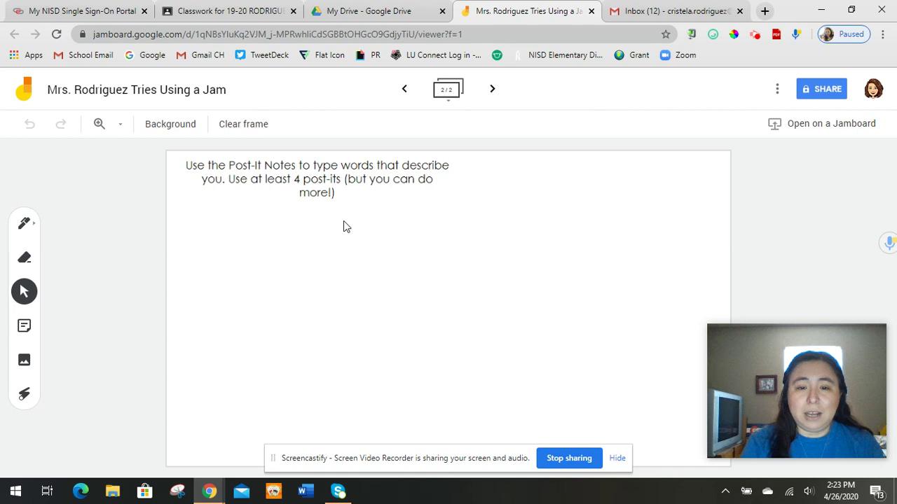
{"action": "left_click", "coordinate": [404, 91]}
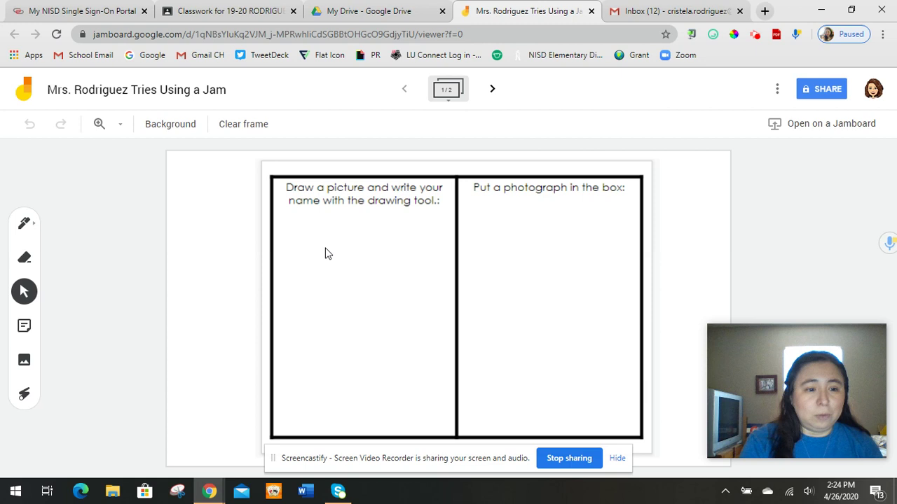
Step: With a blue pen, handwrite the first letters of the name at the bottom of the left box
{"action": "left_click", "coordinate": [30, 225]}
{"action": "left_click", "coordinate": [26, 225]}
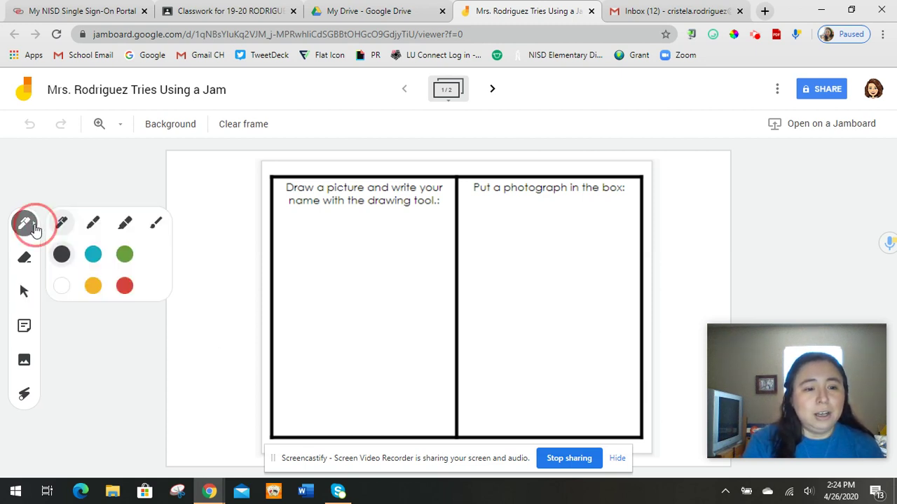
{"action": "left_click", "coordinate": [98, 257]}
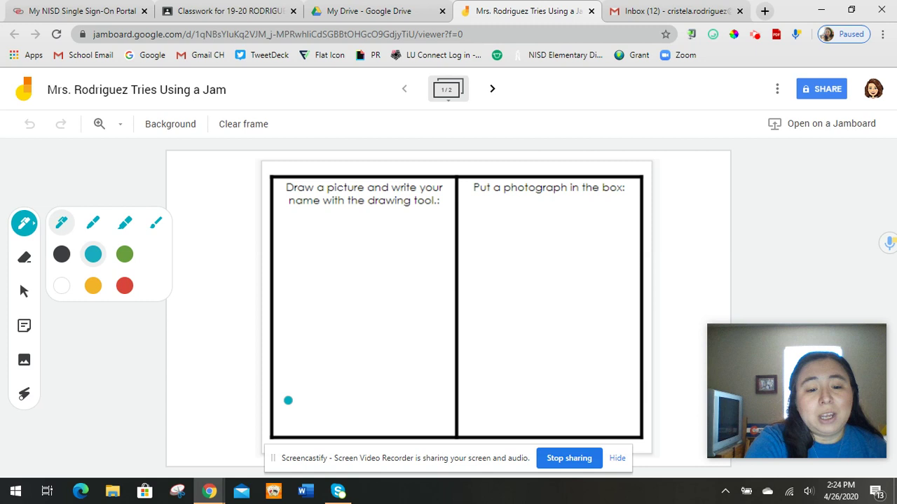
{"action": "mouse_move", "coordinate": [300, 397]}
{"action": "left_mouse_down"}
{"action": "mouse_move", "coordinate": [286, 396]}
{"action": "mouse_move", "coordinate": [287, 426]}
{"action": "mouse_move", "coordinate": [304, 404]}
{"action": "mouse_move", "coordinate": [315, 429]}
{"action": "mouse_move", "coordinate": [340, 414]}
{"action": "mouse_move", "coordinate": [356, 423]}
{"action": "mouse_move", "coordinate": [351, 431]}
{"action": "left_mouse_up"}
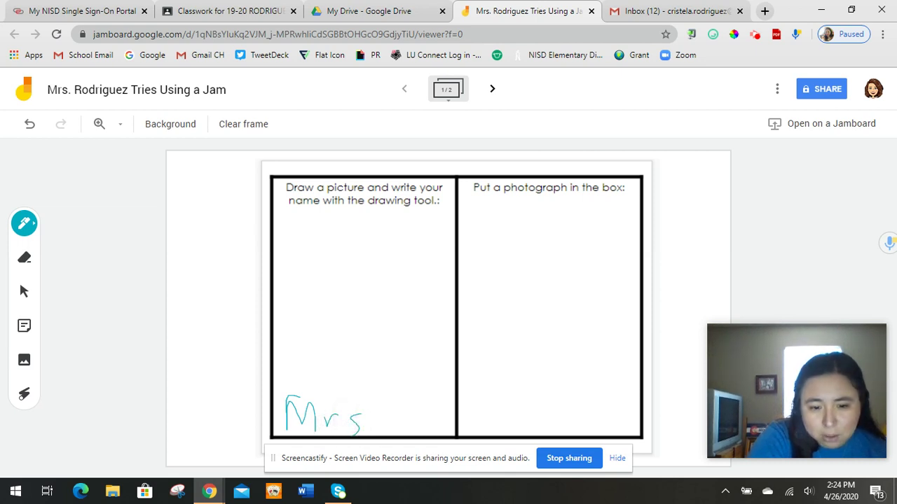
{"action": "mouse_move", "coordinate": [393, 397]}
{"action": "left_mouse_down"}
{"action": "mouse_move", "coordinate": [395, 433]}
{"action": "mouse_move", "coordinate": [396, 413]}
{"action": "mouse_move", "coordinate": [411, 432]}
{"action": "mouse_move", "coordinate": [419, 413]}
{"action": "mouse_move", "coordinate": [443, 418]}
{"action": "mouse_move", "coordinate": [445, 433]}
{"action": "left_mouse_up"}
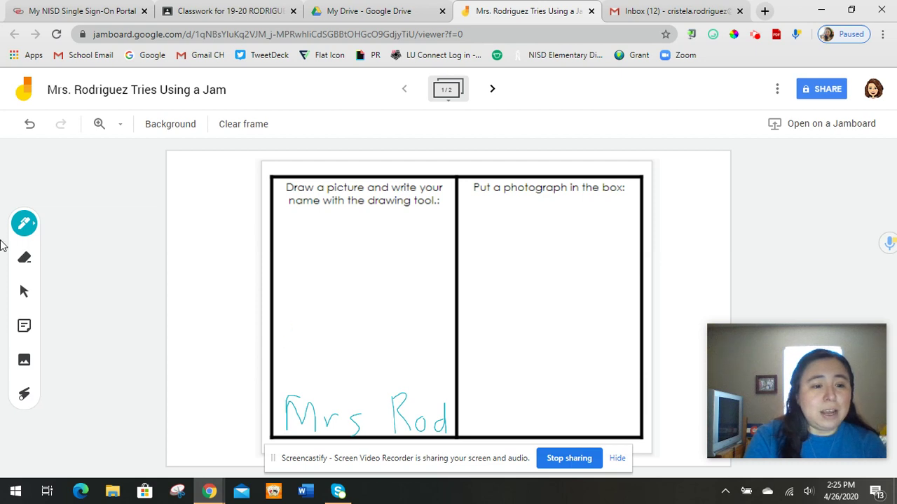
{"action": "left_click", "coordinate": [35, 225]}
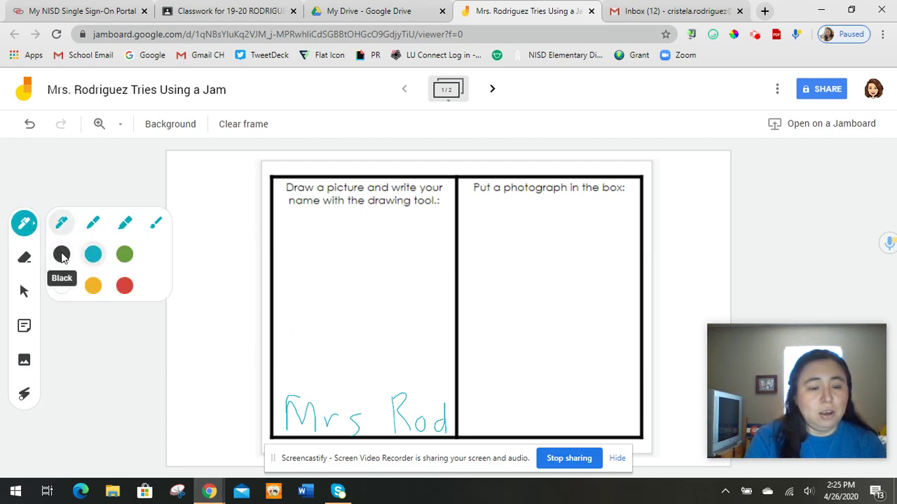
Step: Draw a large oval face in the left box with a black marker
{"action": "left_click", "coordinate": [61, 256]}
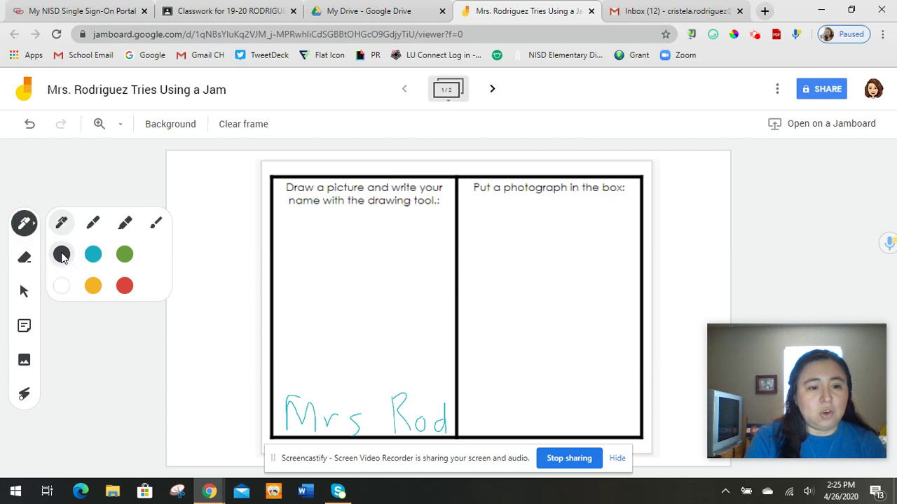
{"action": "left_click", "coordinate": [93, 224]}
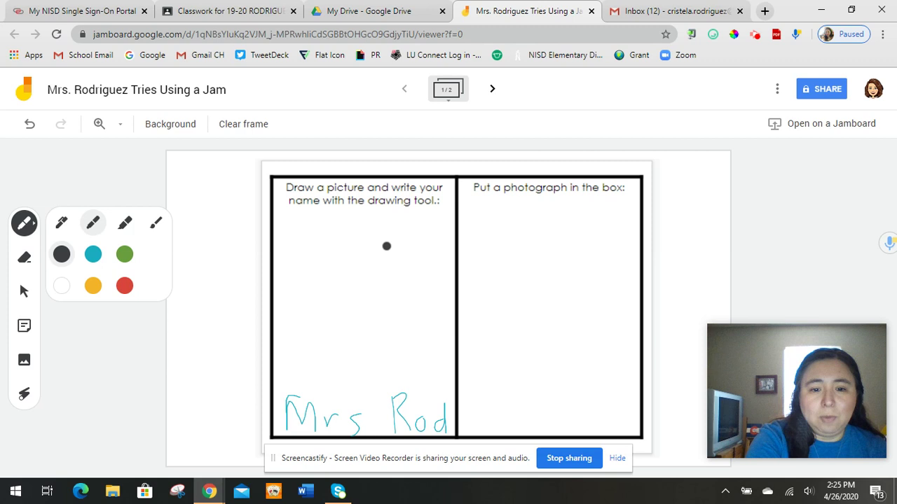
{"action": "mouse_move", "coordinate": [398, 240]}
{"action": "left_mouse_down"}
{"action": "mouse_move", "coordinate": [350, 222]}
{"action": "mouse_move", "coordinate": [293, 332]}
{"action": "mouse_move", "coordinate": [386, 366]}
{"action": "mouse_move", "coordinate": [411, 298]}
{"action": "mouse_move", "coordinate": [396, 238]}
{"action": "left_mouse_up"}
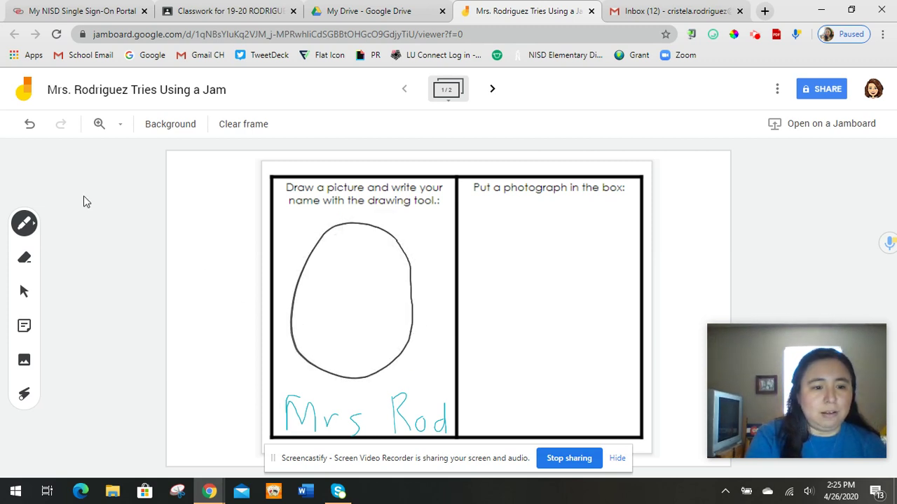
Step: Shade the face's left edge in grey with the brush pen
{"action": "left_click", "coordinate": [32, 226]}
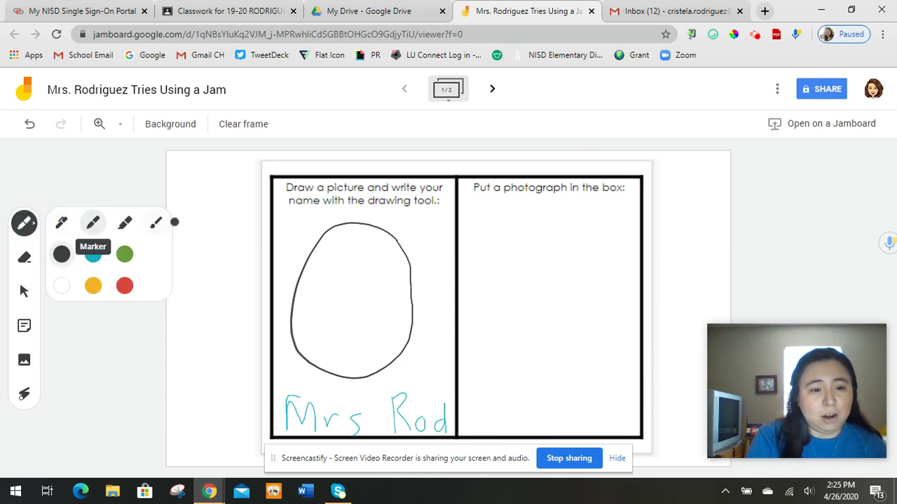
{"action": "left_click", "coordinate": [157, 223]}
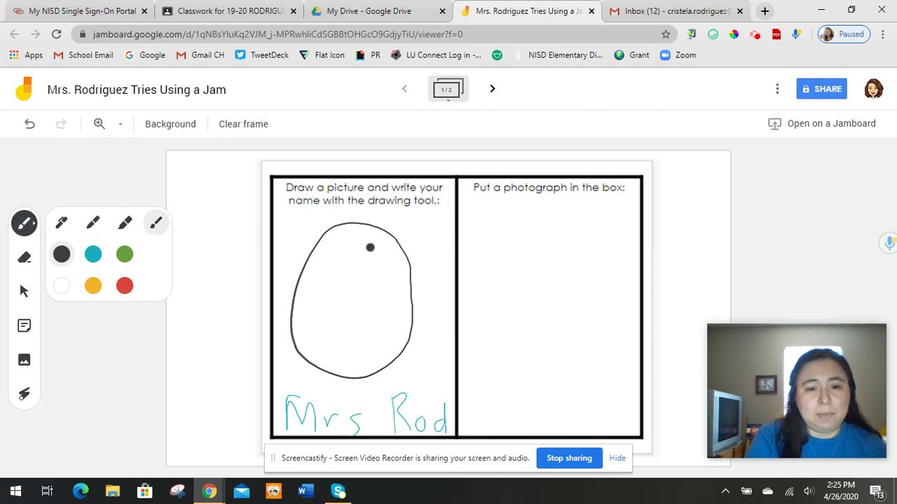
{"action": "mouse_move", "coordinate": [345, 236]}
{"action": "left_mouse_down"}
{"action": "mouse_move", "coordinate": [300, 276]}
{"action": "mouse_move", "coordinate": [285, 381]}
{"action": "mouse_move", "coordinate": [310, 266]}
{"action": "mouse_move", "coordinate": [286, 375]}
{"action": "left_mouse_up"}
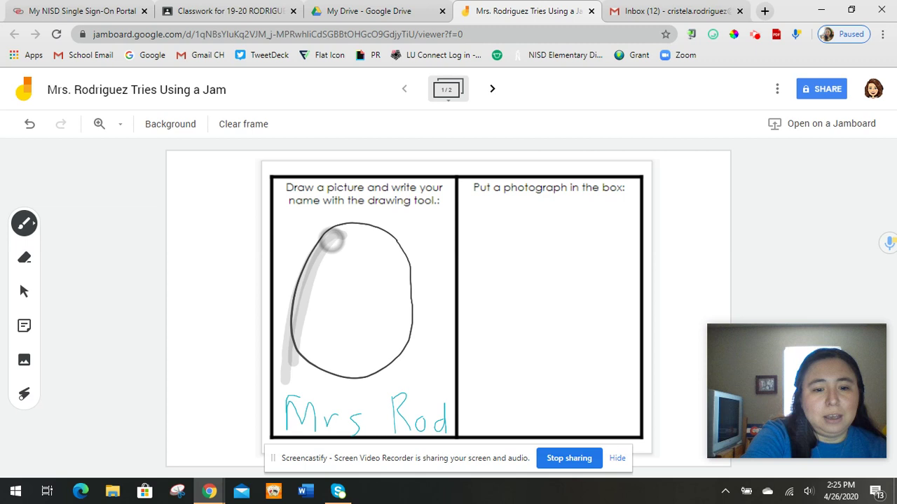
{"action": "mouse_move", "coordinate": [332, 236]}
{"action": "left_mouse_down"}
{"action": "mouse_move", "coordinate": [293, 364]}
{"action": "mouse_move", "coordinate": [290, 321]}
{"action": "mouse_move", "coordinate": [291, 379]}
{"action": "left_mouse_up"}
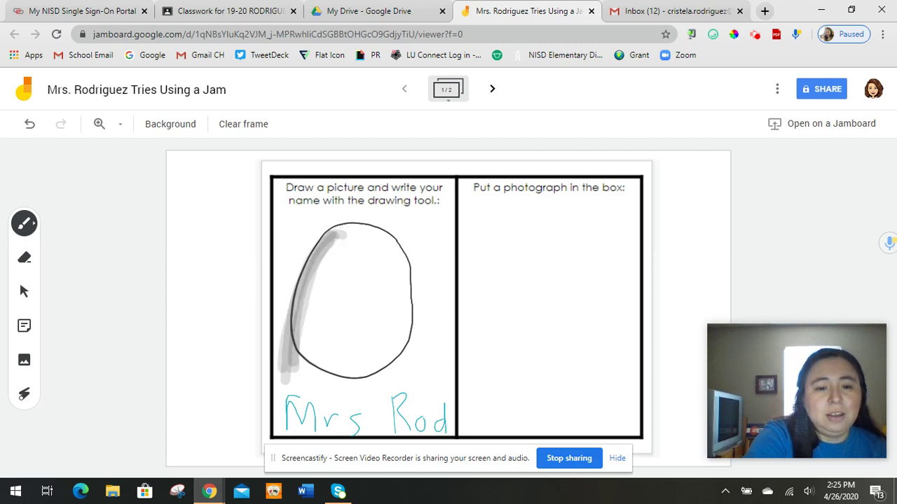
{"action": "mouse_move", "coordinate": [330, 225]}
{"action": "left_mouse_down"}
{"action": "mouse_move", "coordinate": [292, 383]}
{"action": "mouse_move", "coordinate": [308, 276]}
{"action": "mouse_move", "coordinate": [285, 377]}
{"action": "left_mouse_up"}
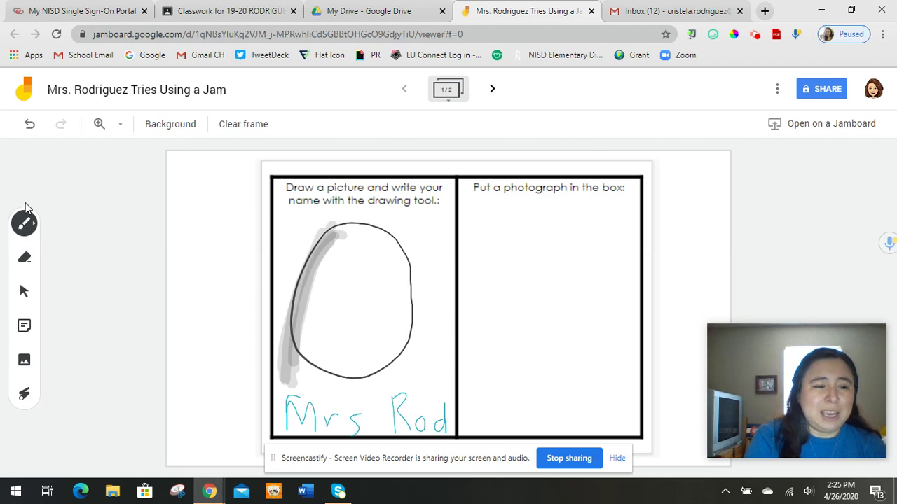
Step: Draw black marker hair down both sides and across the top of the face
{"action": "left_click", "coordinate": [28, 225]}
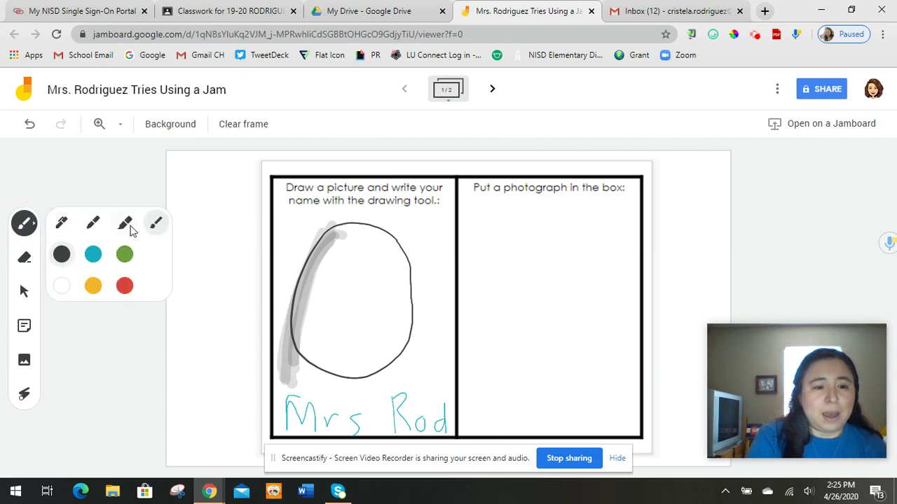
{"action": "left_click", "coordinate": [93, 223]}
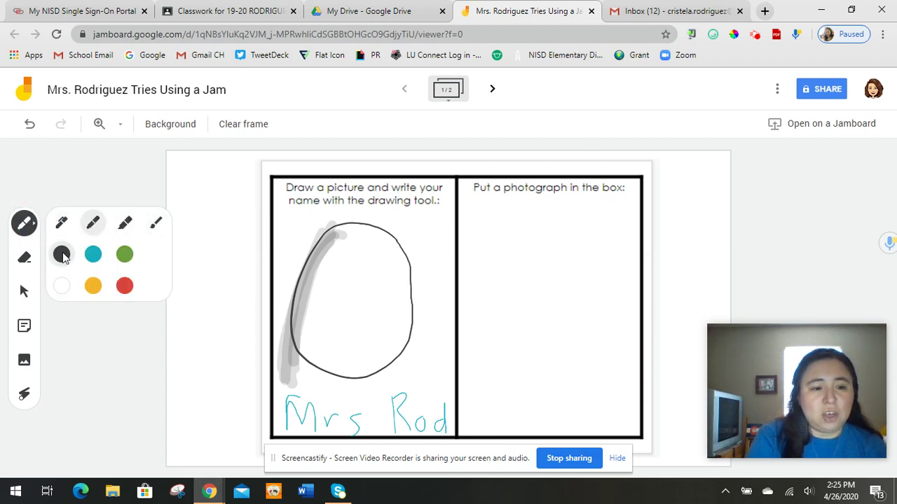
{"action": "left_click", "coordinate": [63, 255]}
{"action": "mouse_move", "coordinate": [333, 233]}
{"action": "left_mouse_down"}
{"action": "mouse_move", "coordinate": [290, 301]}
{"action": "mouse_move", "coordinate": [283, 382]}
{"action": "mouse_move", "coordinate": [308, 294]}
{"action": "mouse_move", "coordinate": [300, 365]}
{"action": "mouse_move", "coordinate": [286, 371]}
{"action": "left_mouse_up"}
{"action": "left_click_drag", "start_coordinate": [313, 274], "coordinate": [289, 342]}
{"action": "mouse_move", "coordinate": [335, 232]}
{"action": "left_mouse_down"}
{"action": "mouse_move", "coordinate": [418, 318]}
{"action": "mouse_move", "coordinate": [423, 379]}
{"action": "left_mouse_up"}
{"action": "left_click_drag", "start_coordinate": [394, 237], "coordinate": [430, 370]}
{"action": "left_click_drag", "start_coordinate": [407, 273], "coordinate": [436, 384]}
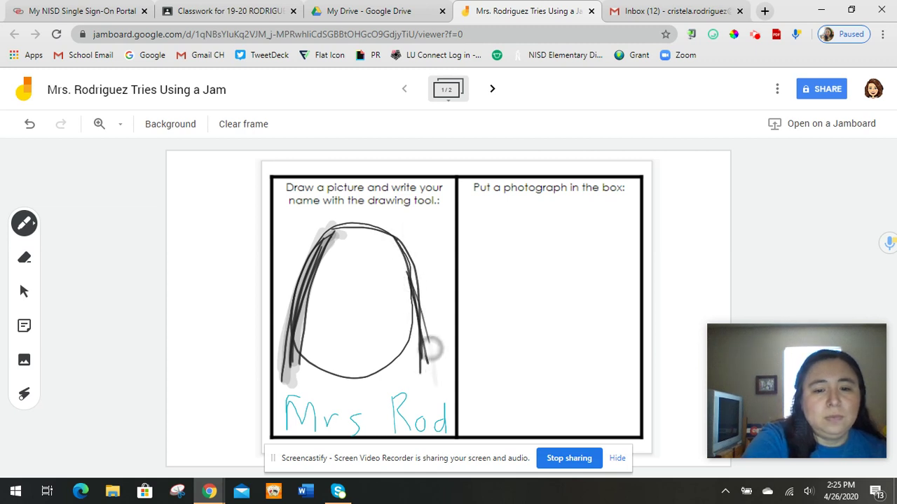
{"action": "mouse_move", "coordinate": [348, 225]}
{"action": "left_mouse_down"}
{"action": "mouse_move", "coordinate": [426, 300]}
{"action": "mouse_move", "coordinate": [428, 284]}
{"action": "left_mouse_up"}
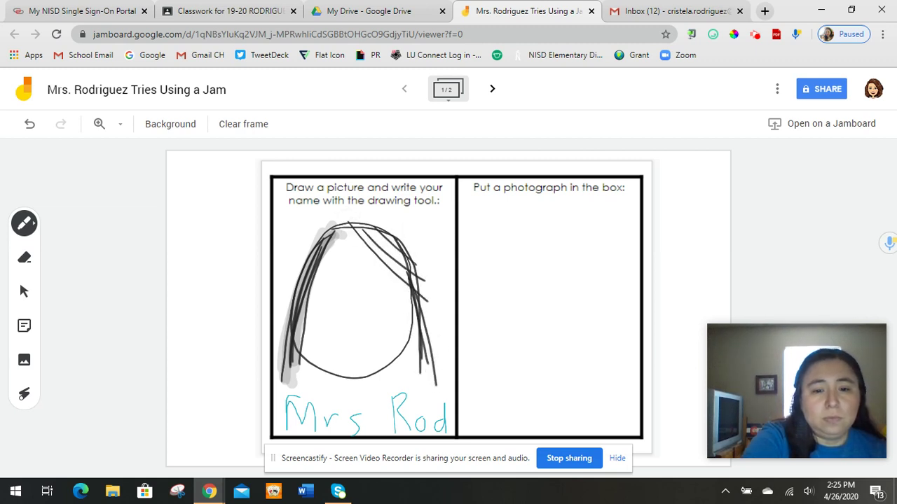
{"action": "left_click_drag", "start_coordinate": [378, 233], "coordinate": [426, 283]}
{"action": "left_click_drag", "start_coordinate": [347, 226], "coordinate": [410, 275]}
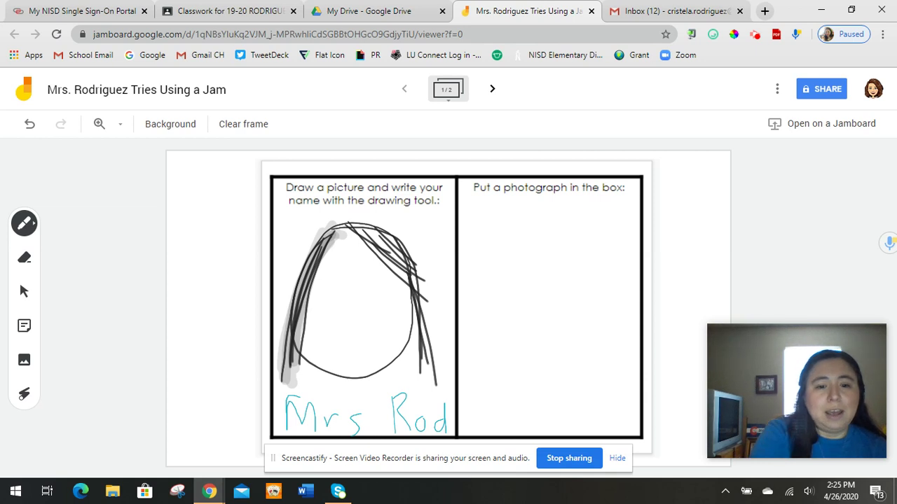
Step: Draw an eye in the face, then add a red smile beneath the eyes
{"action": "mouse_move", "coordinate": [340, 279]}
{"action": "left_mouse_down"}
{"action": "mouse_move", "coordinate": [333, 283]}
{"action": "mouse_move", "coordinate": [377, 287]}
{"action": "left_mouse_up"}
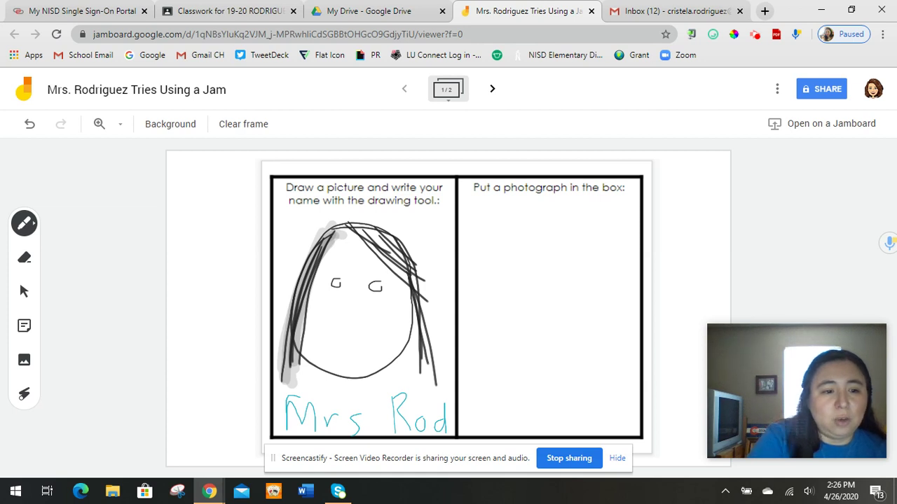
{"action": "left_click", "coordinate": [28, 224]}
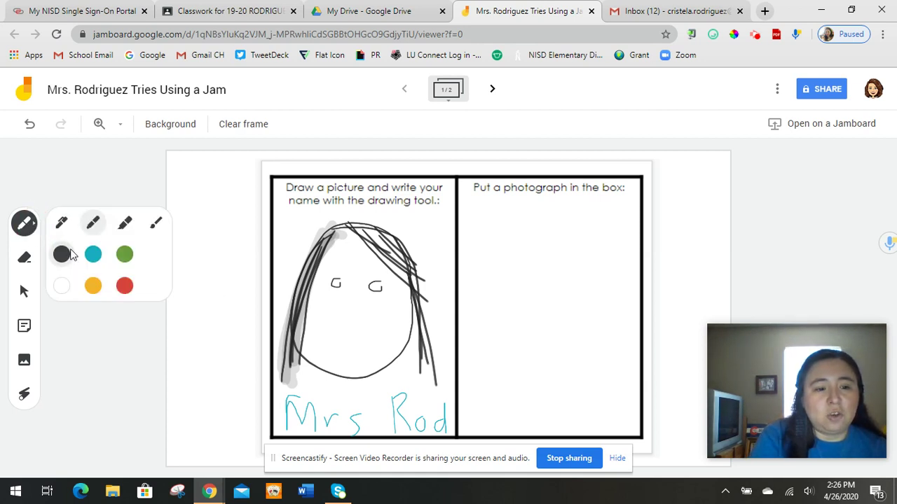
{"action": "left_click", "coordinate": [126, 288]}
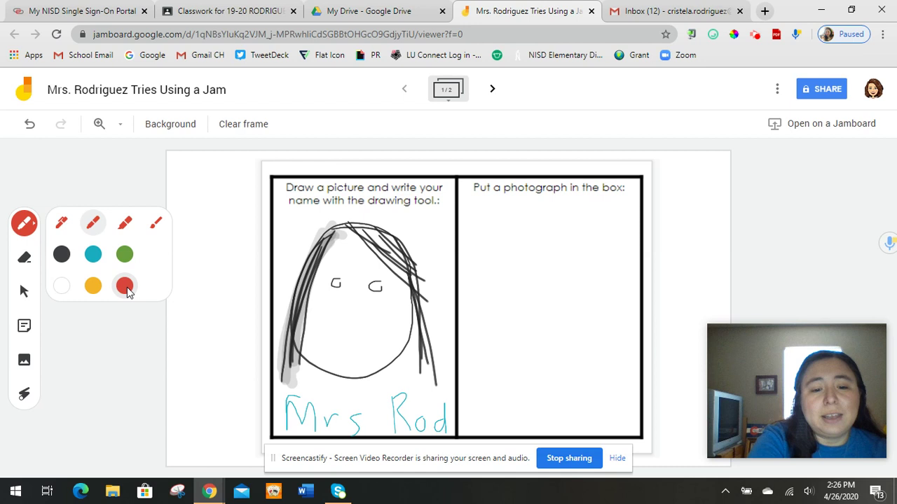
{"action": "mouse_move", "coordinate": [328, 336]}
{"action": "left_mouse_down"}
{"action": "mouse_move", "coordinate": [352, 342]}
{"action": "mouse_move", "coordinate": [383, 329]}
{"action": "left_mouse_up"}
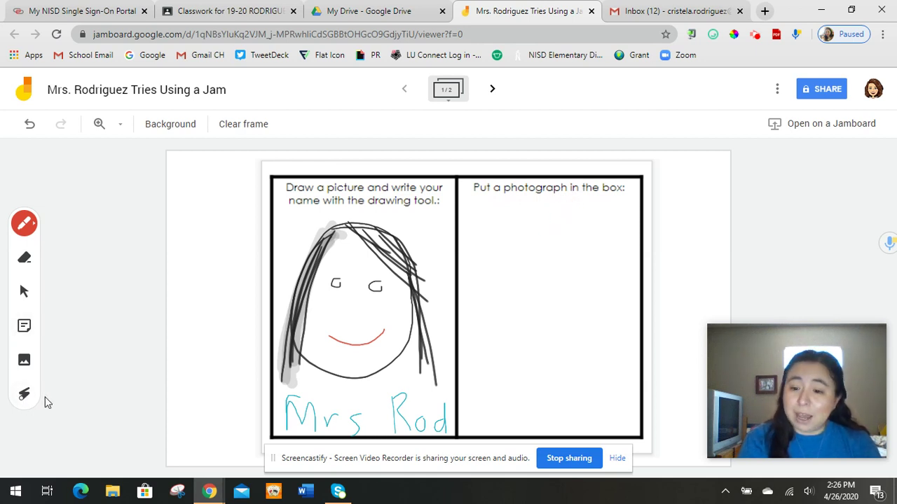
Step: Insert the photo of two young girls from the Google Drive Pictures folder into frame 1
{"action": "left_click", "coordinate": [24, 362]}
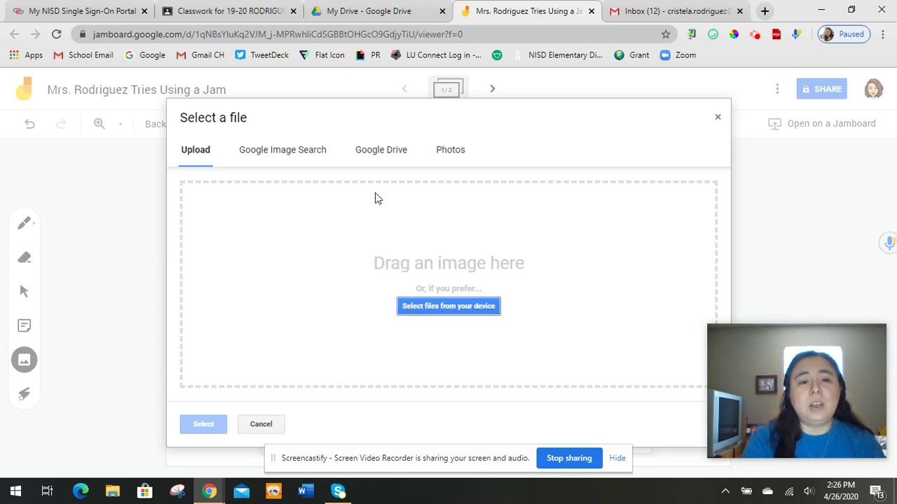
{"action": "left_click", "coordinate": [381, 155]}
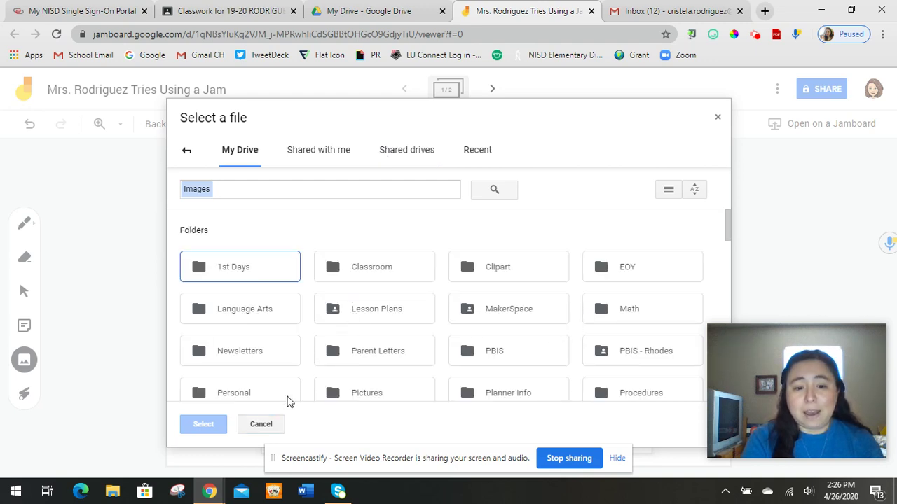
{"action": "double_click", "coordinate": [366, 394]}
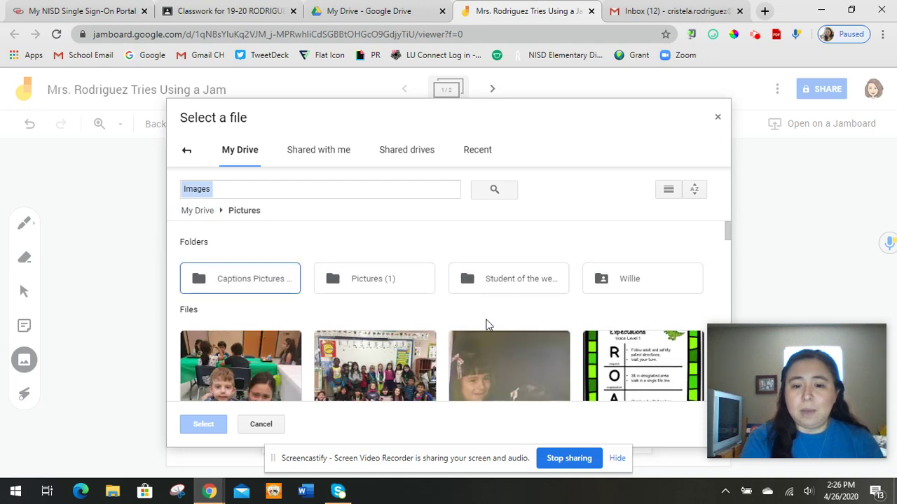
{"action": "left_click", "coordinate": [492, 346]}
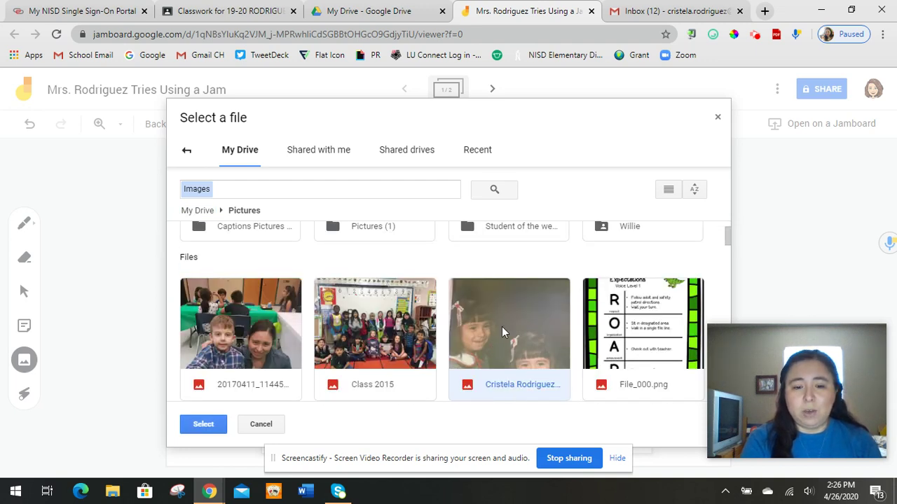
{"action": "left_click", "coordinate": [201, 423]}
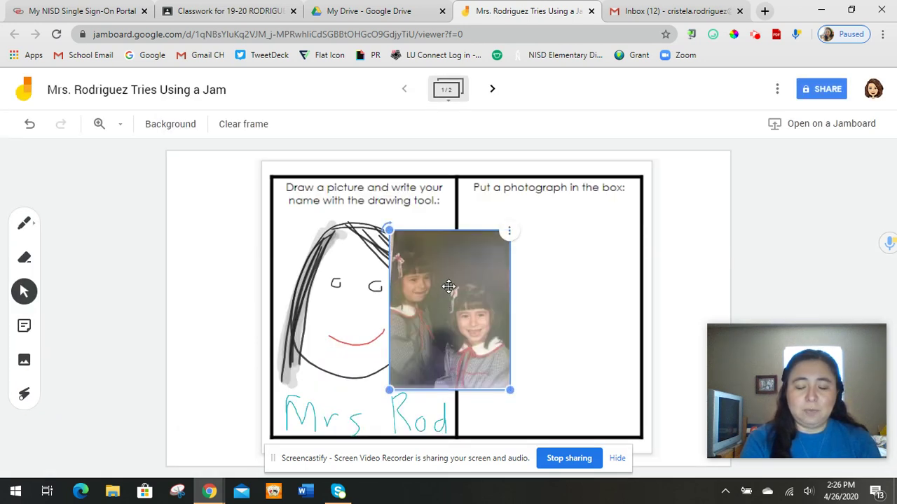
Step: Move the girls' photo into the photograph box, enlarge it to fill the box and tilt it slightly
{"action": "left_click_drag", "start_coordinate": [449, 287], "coordinate": [555, 288]}
{"action": "left_click_drag", "start_coordinate": [540, 320], "coordinate": [539, 320]}
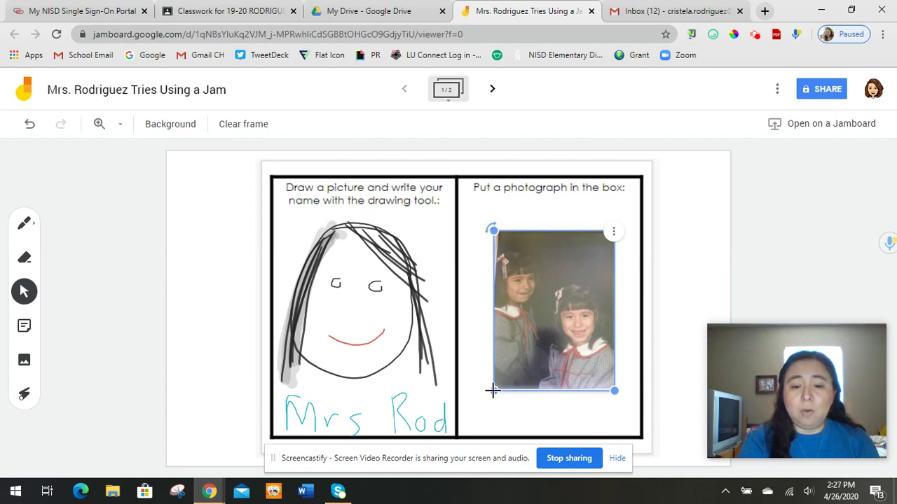
{"action": "left_click_drag", "start_coordinate": [493, 390], "coordinate": [488, 422]}
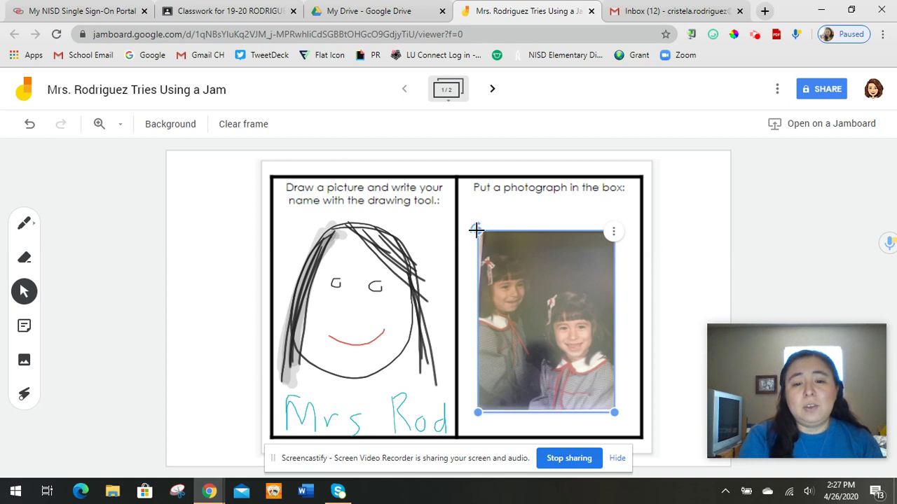
{"action": "left_click_drag", "start_coordinate": [476, 230], "coordinate": [502, 233]}
{"action": "left_click_drag", "start_coordinate": [524, 289], "coordinate": [529, 286]}
{"action": "left_click", "coordinate": [96, 149]}
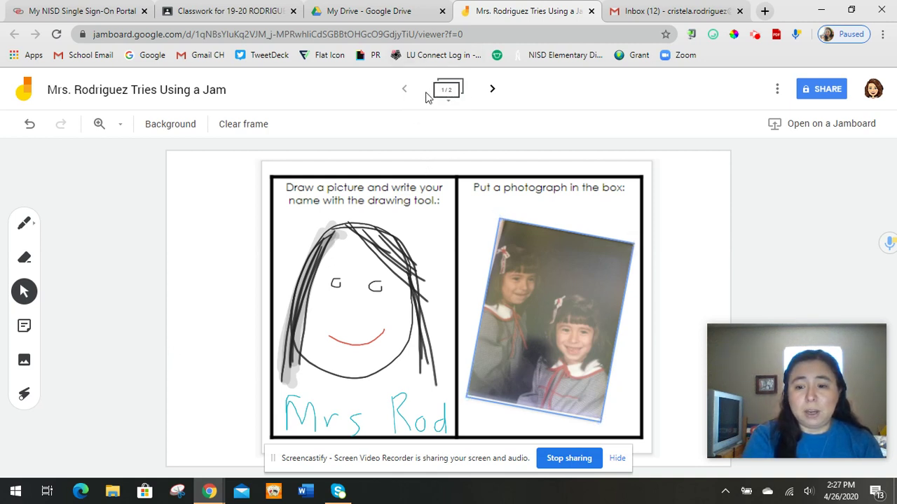
Step: On frame 2, add a blue sticky note reading 'teacher'
{"action": "left_click", "coordinate": [493, 92]}
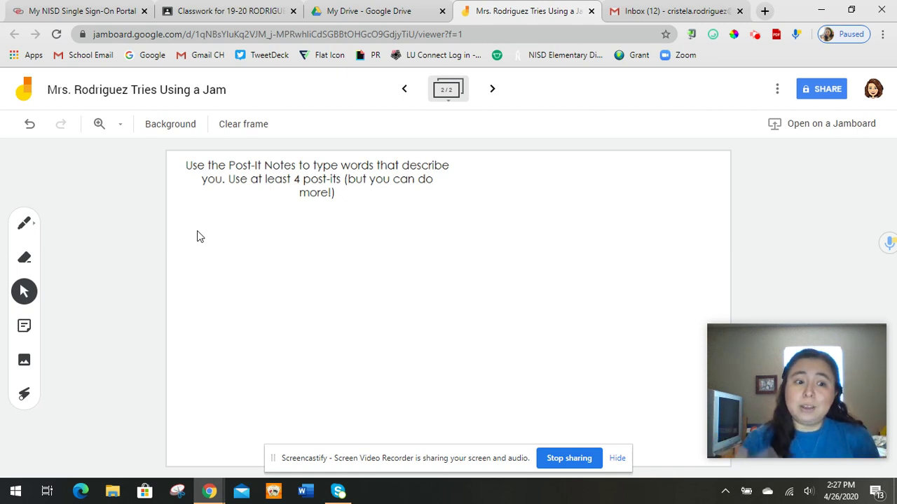
{"action": "left_click", "coordinate": [25, 333]}
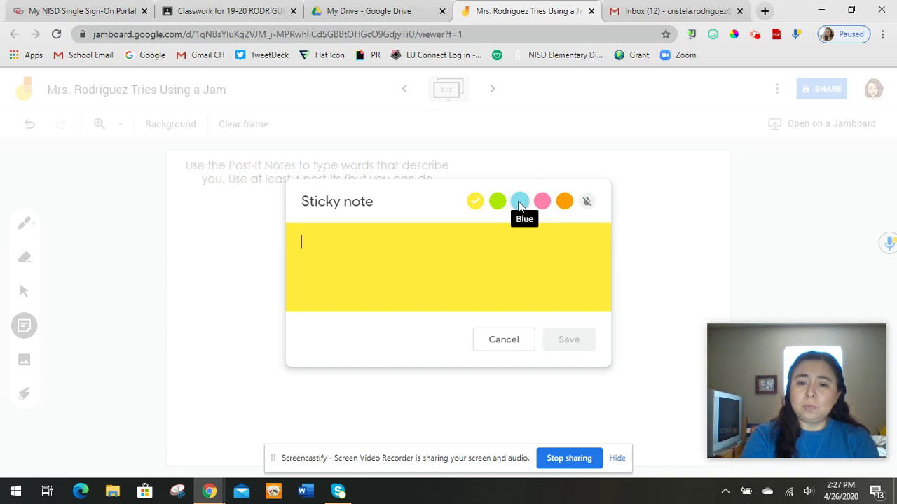
{"action": "left_click", "coordinate": [520, 201]}
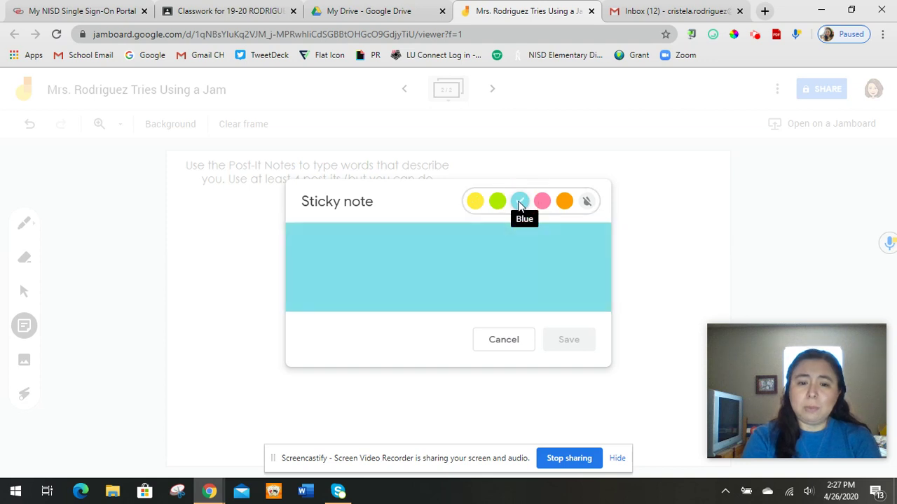
{"action": "left_click", "coordinate": [414, 282]}
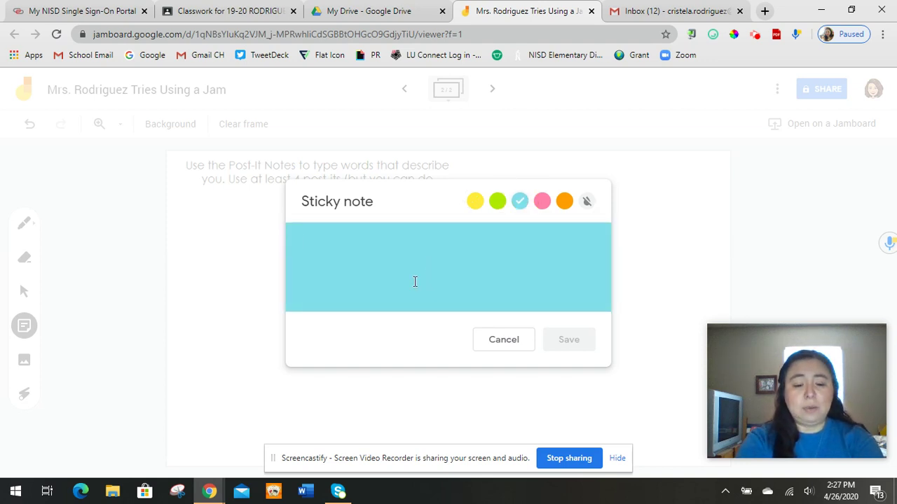
{"action": "type", "text": "teacher"}
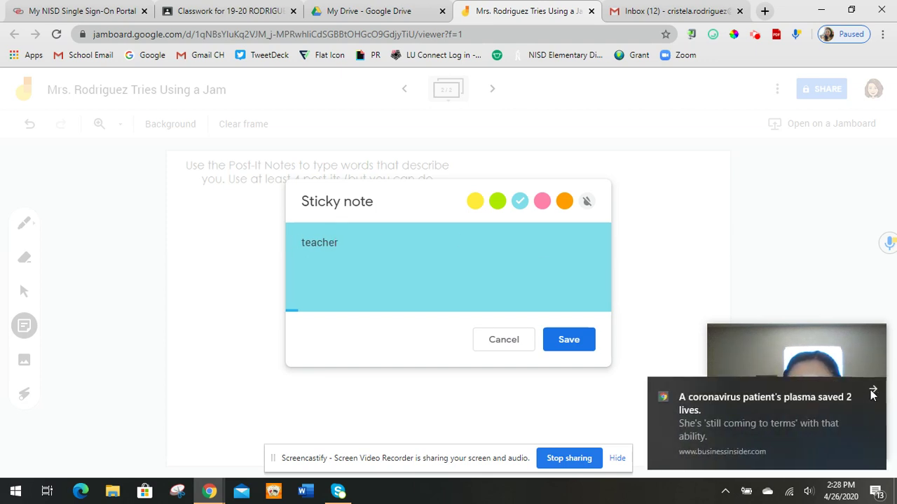
{"action": "left_click", "coordinate": [872, 392]}
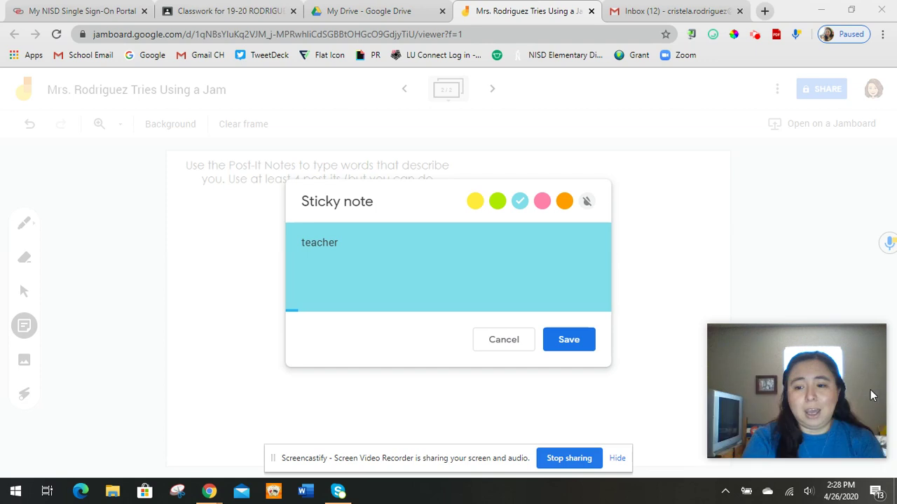
{"action": "left_click", "coordinate": [576, 336]}
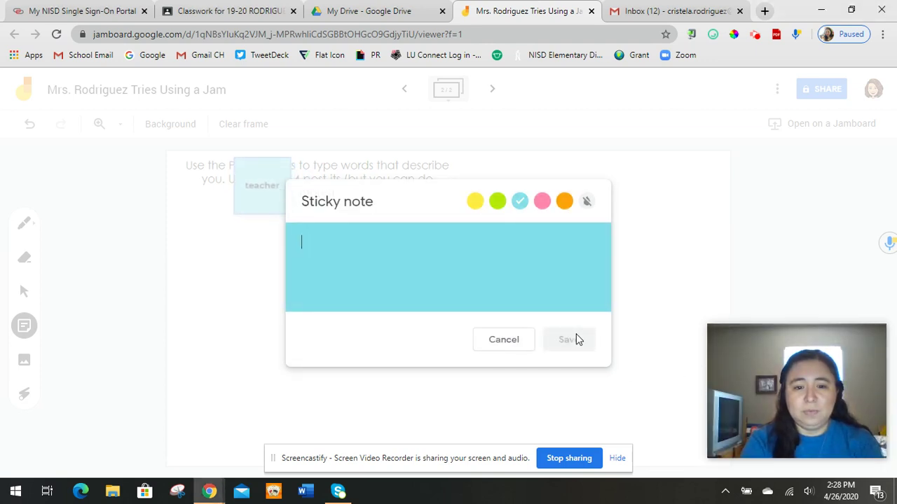
{"action": "left_click", "coordinate": [504, 340]}
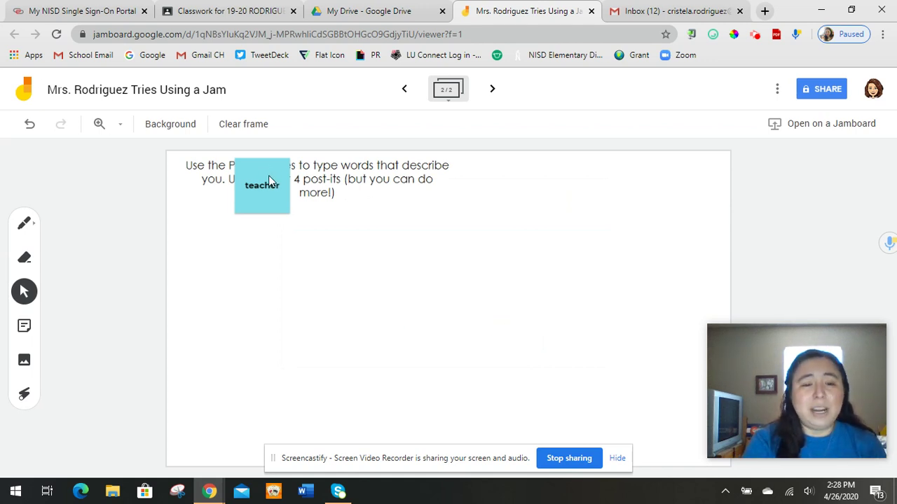
Step: Move the 'teacher' note below the instructions, enlarge it and tilt it slightly
{"action": "left_click_drag", "start_coordinate": [268, 177], "coordinate": [234, 263]}
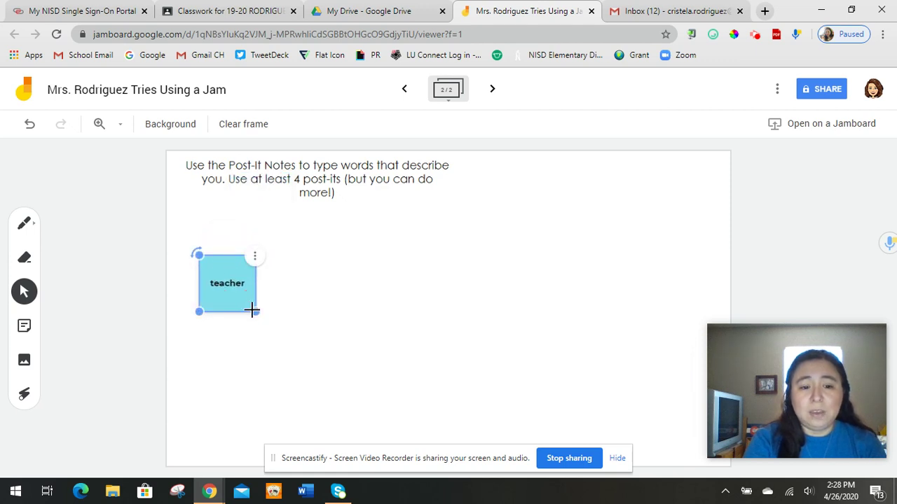
{"action": "left_click_drag", "start_coordinate": [256, 311], "coordinate": [287, 350]}
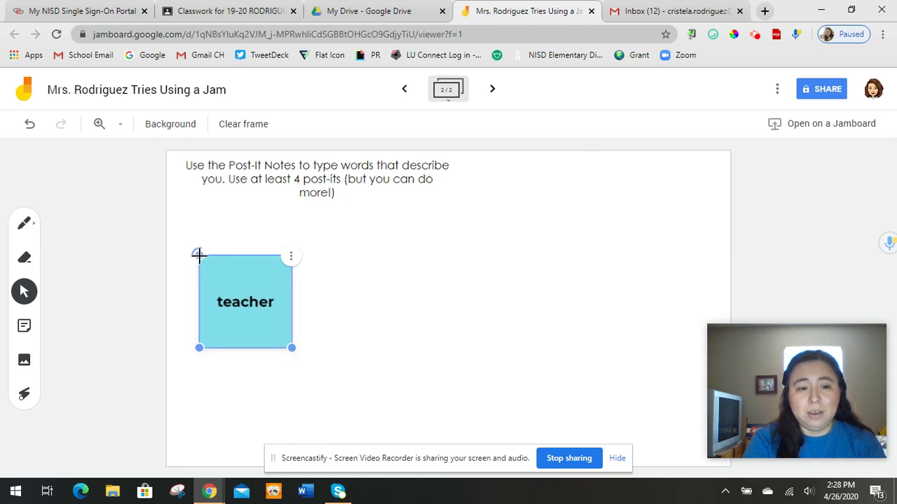
{"action": "left_click_drag", "start_coordinate": [197, 254], "coordinate": [191, 262]}
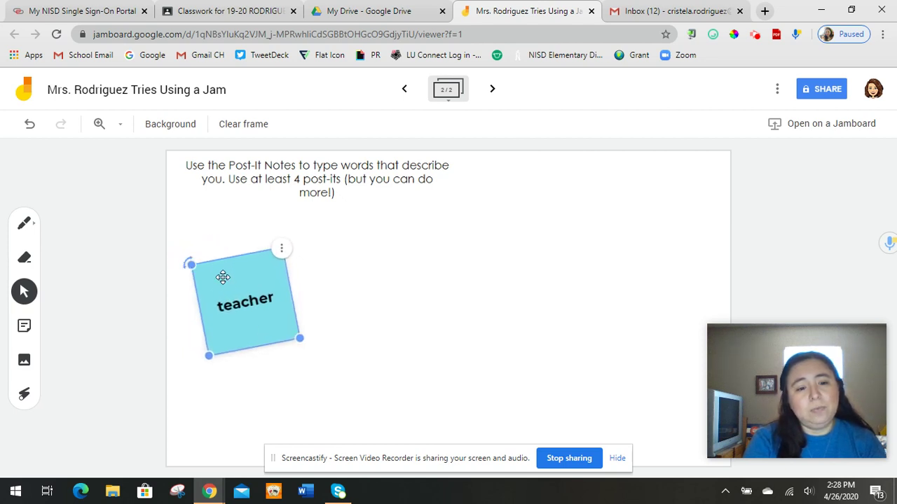
{"action": "left_click_drag", "start_coordinate": [234, 291], "coordinate": [234, 261]}
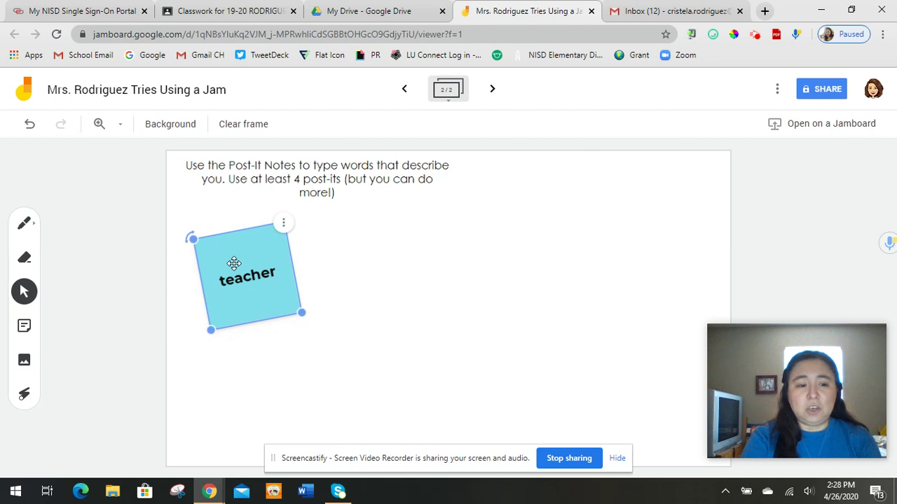
Step: Add a green sticky note reading 'girl' to frame 2
{"action": "left_click", "coordinate": [23, 329]}
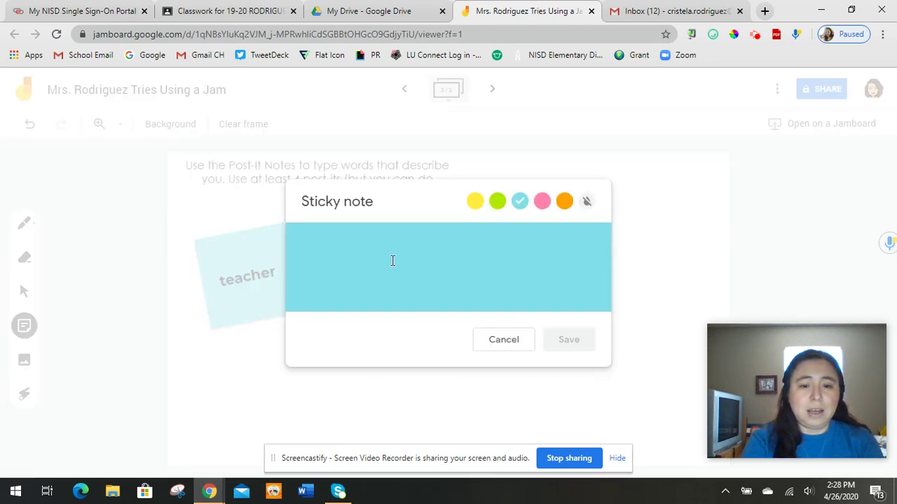
{"action": "left_click", "coordinate": [498, 202]}
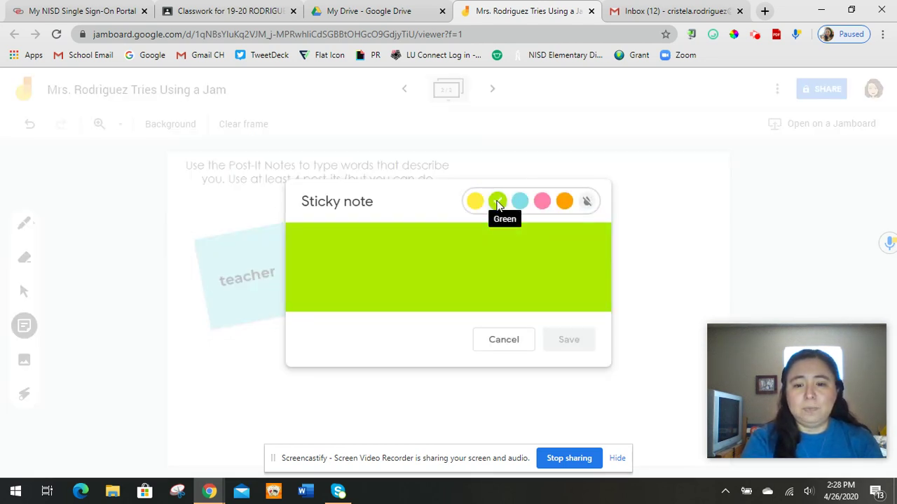
{"action": "left_click", "coordinate": [477, 284]}
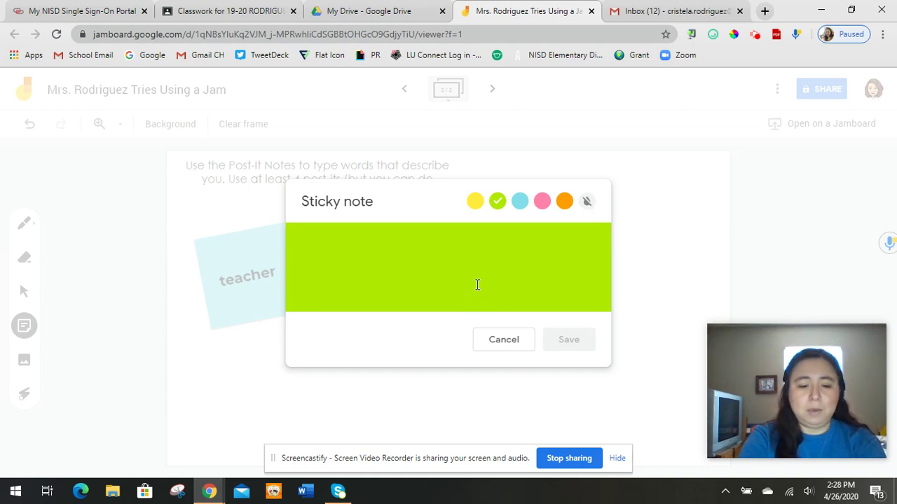
{"action": "type", "text": "girl"}
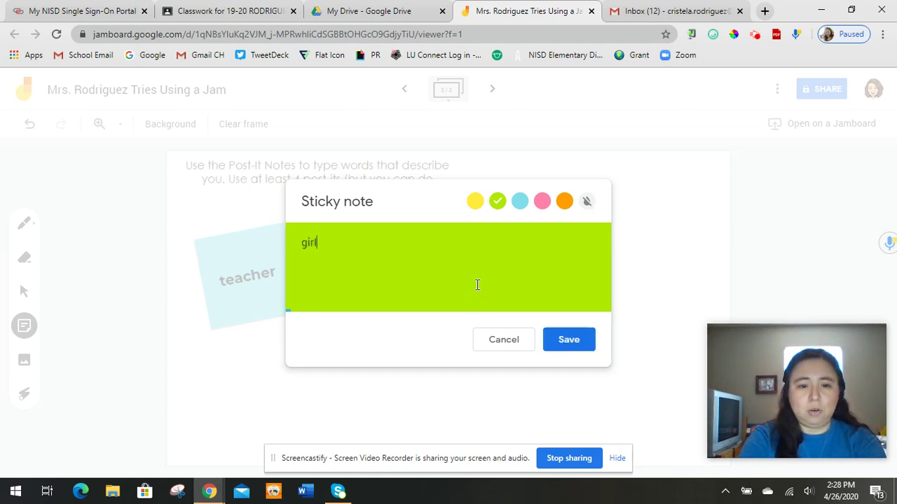
{"action": "left_click", "coordinate": [573, 340]}
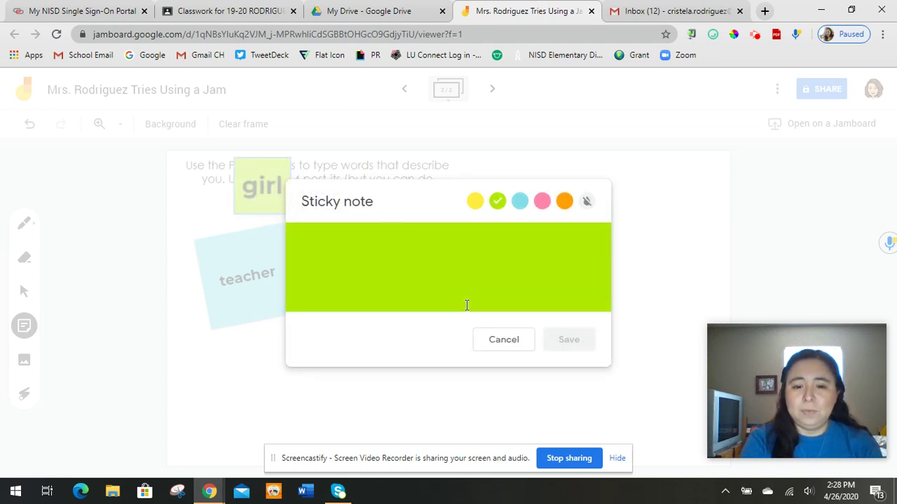
{"action": "left_click", "coordinate": [503, 339]}
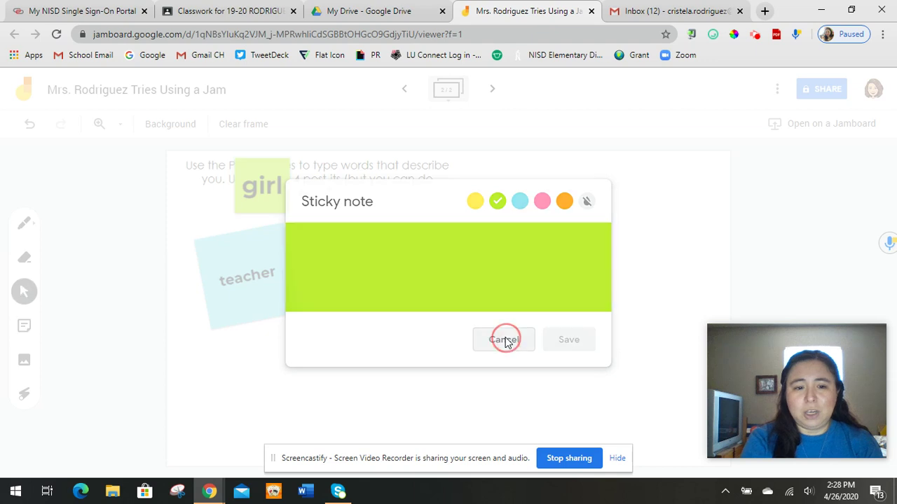
Step: Enlarge the 'girl' note, tilt it slightly and place it at the frame's right side
{"action": "left_click_drag", "start_coordinate": [266, 190], "coordinate": [479, 261]}
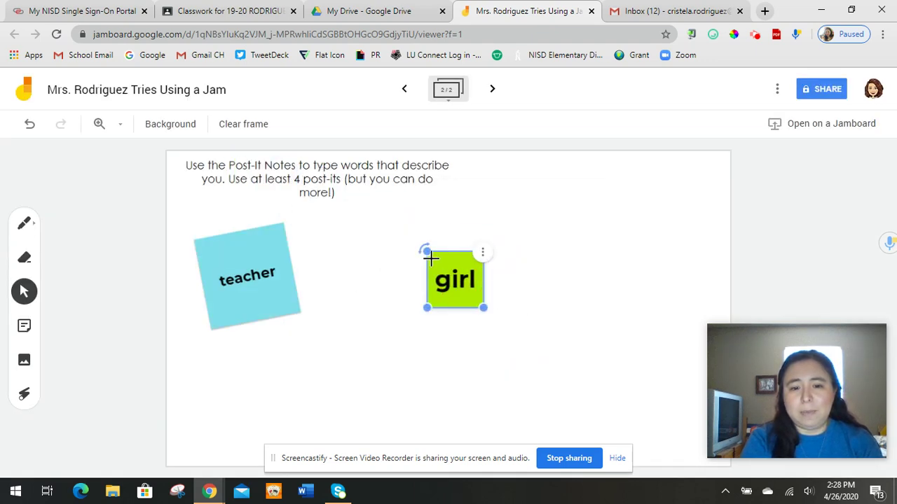
{"action": "left_click_drag", "start_coordinate": [427, 308], "coordinate": [389, 344]}
{"action": "left_click_drag", "start_coordinate": [390, 251], "coordinate": [394, 244]}
{"action": "left_click_drag", "start_coordinate": [431, 291], "coordinate": [623, 227]}
{"action": "left_click", "coordinate": [347, 297]}
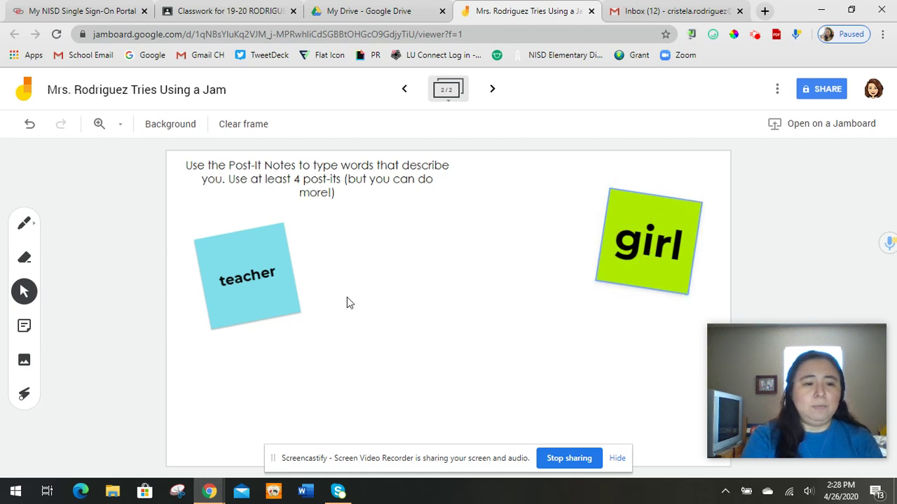
Step: Add a pink sticky note reading 'brown hair', correcting a typo while typing
{"action": "left_click", "coordinate": [23, 335]}
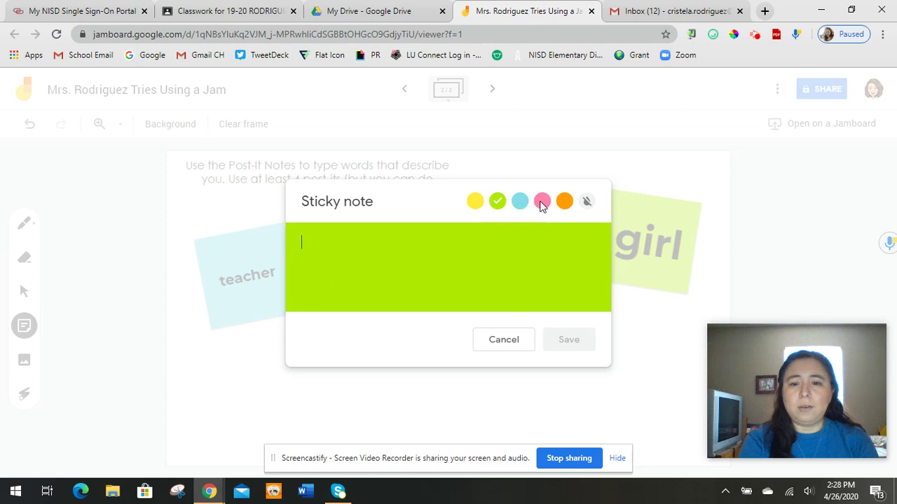
{"action": "left_click", "coordinate": [543, 202]}
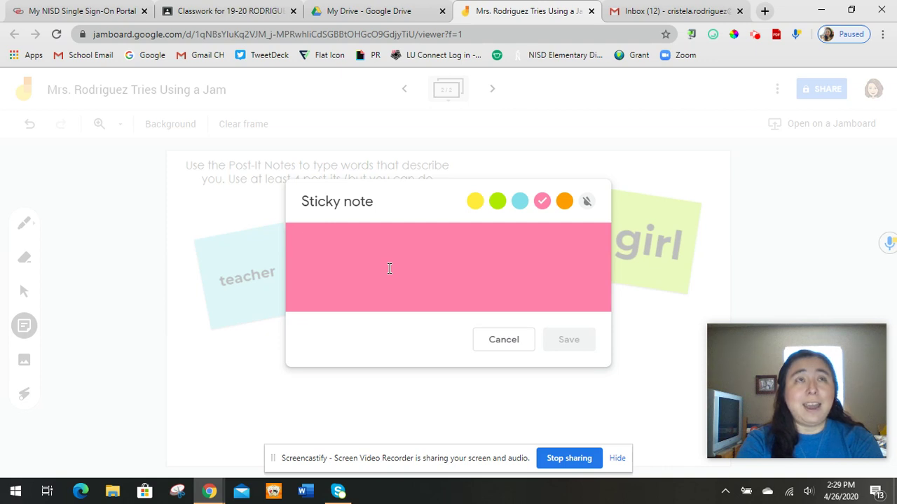
{"action": "type", "text": "bor"}
{"action": "key", "text": "BackSpace"}
{"action": "key", "text": "BackSpace"}
{"action": "type", "text": "rown "}
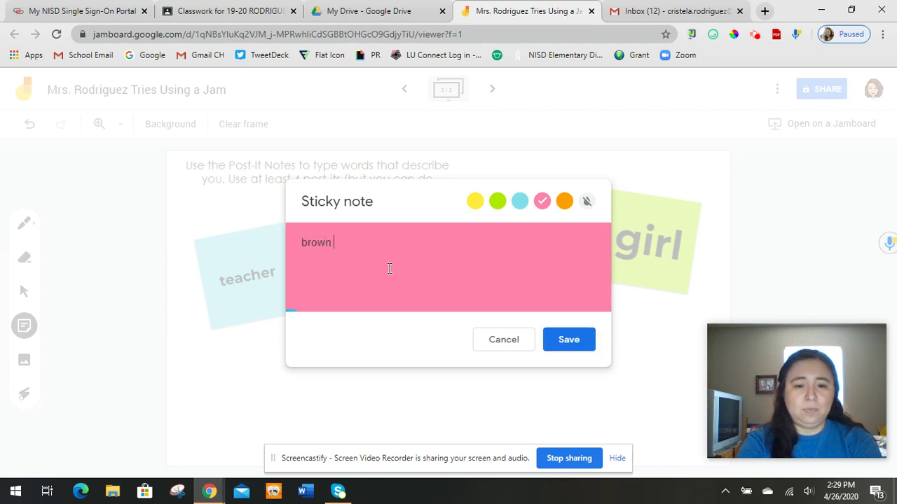
{"action": "type", "text": "hair"}
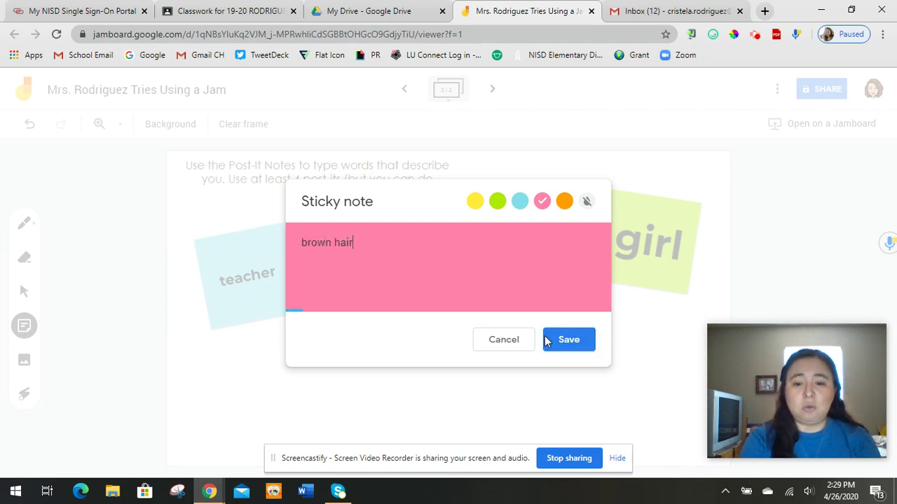
{"action": "left_click", "coordinate": [553, 340]}
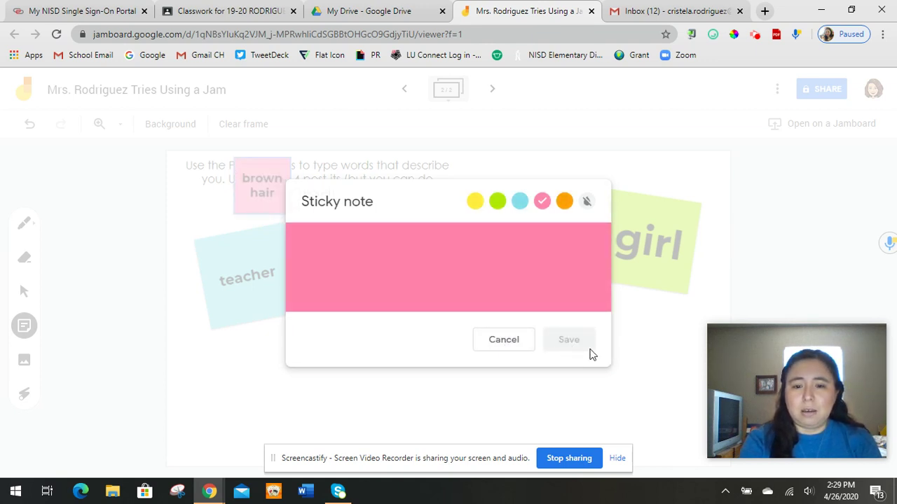
{"action": "left_click", "coordinate": [495, 342]}
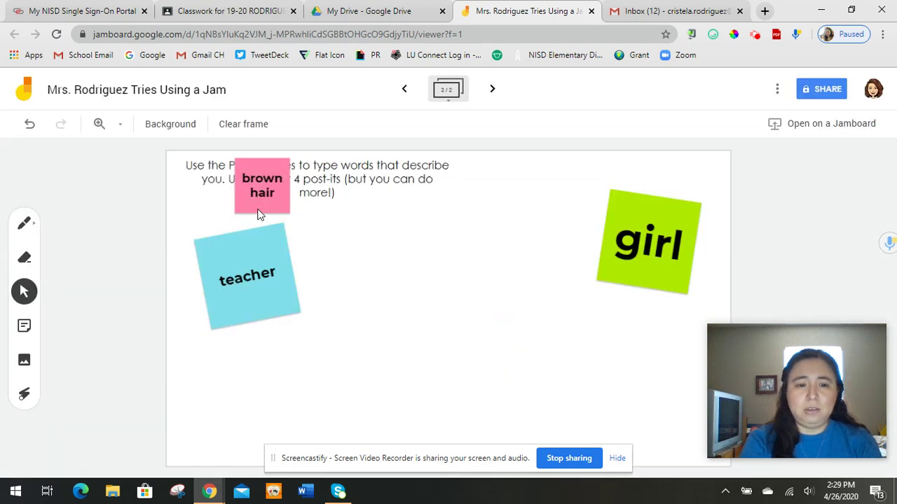
Step: Move the 'brown hair' note to the centre between 'teacher' and 'girl' and enlarge it
{"action": "left_click_drag", "start_coordinate": [250, 176], "coordinate": [392, 263]}
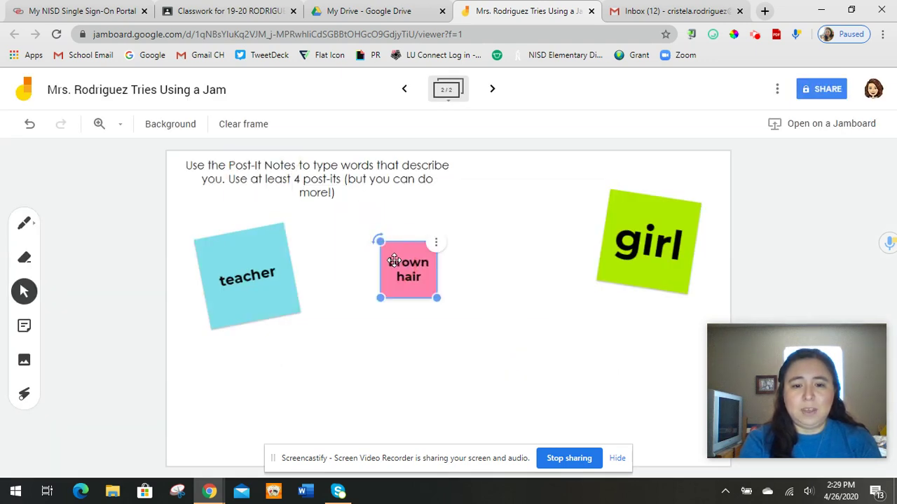
{"action": "left_click_drag", "start_coordinate": [379, 298], "coordinate": [341, 341]}
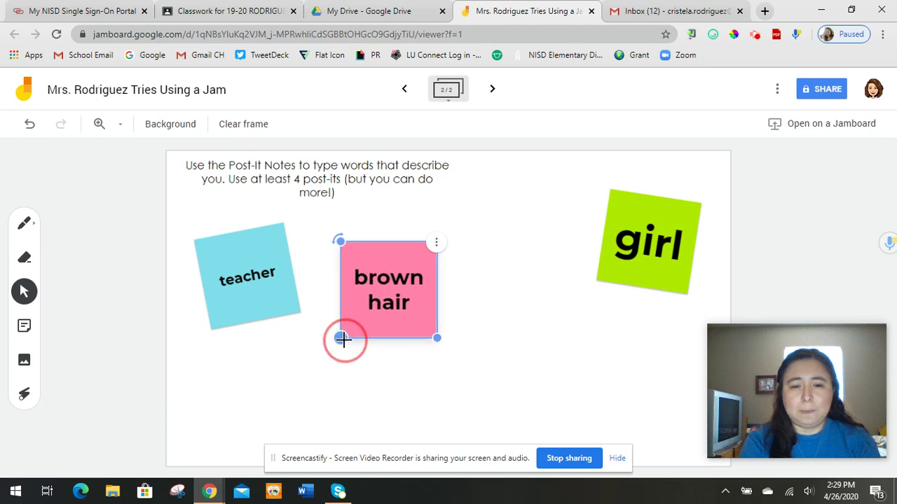
{"action": "left_click_drag", "start_coordinate": [390, 296], "coordinate": [411, 259]}
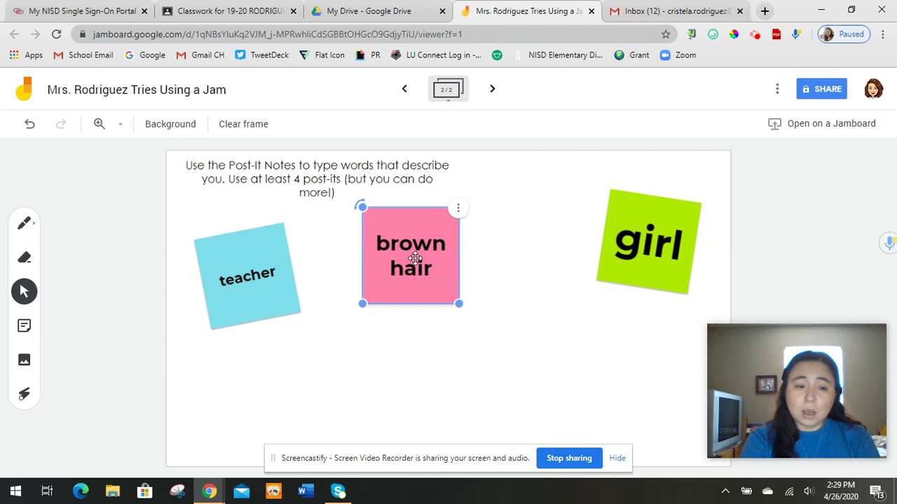
Step: Add a yellow 'happy' sticky note, enlarged and placed below 'brown hair' near 'girl'
{"action": "left_click", "coordinate": [28, 328]}
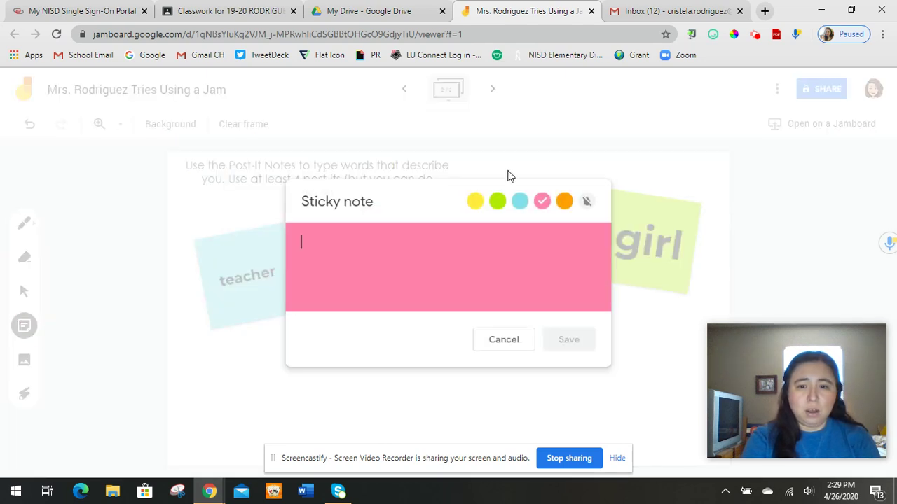
{"action": "left_click", "coordinate": [479, 207]}
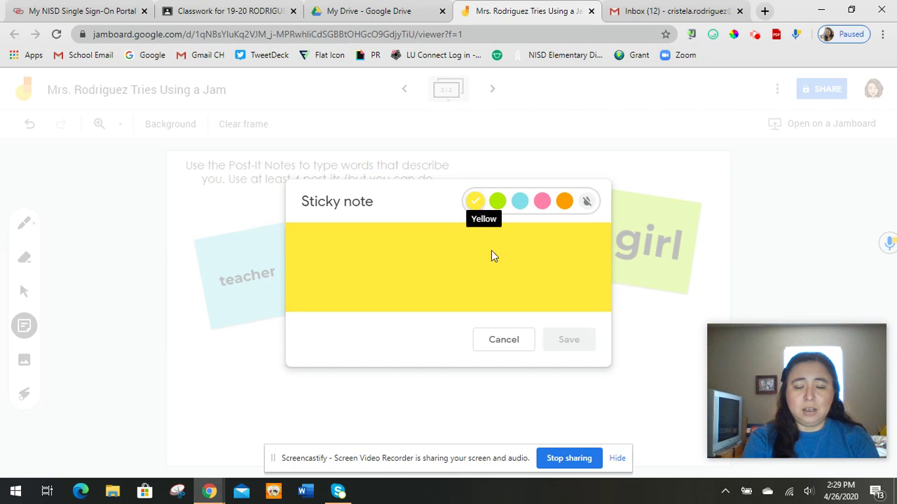
{"action": "left_click", "coordinate": [390, 271]}
{"action": "type", "text": "happy"}
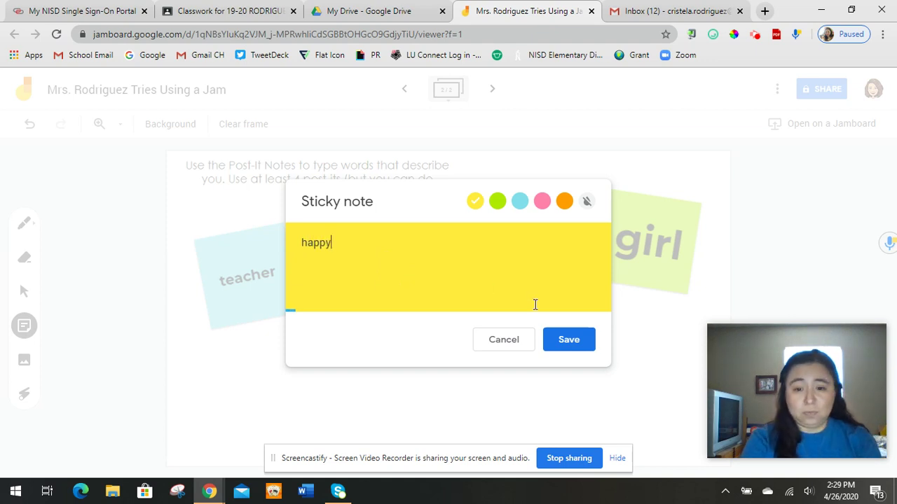
{"action": "left_click", "coordinate": [566, 341]}
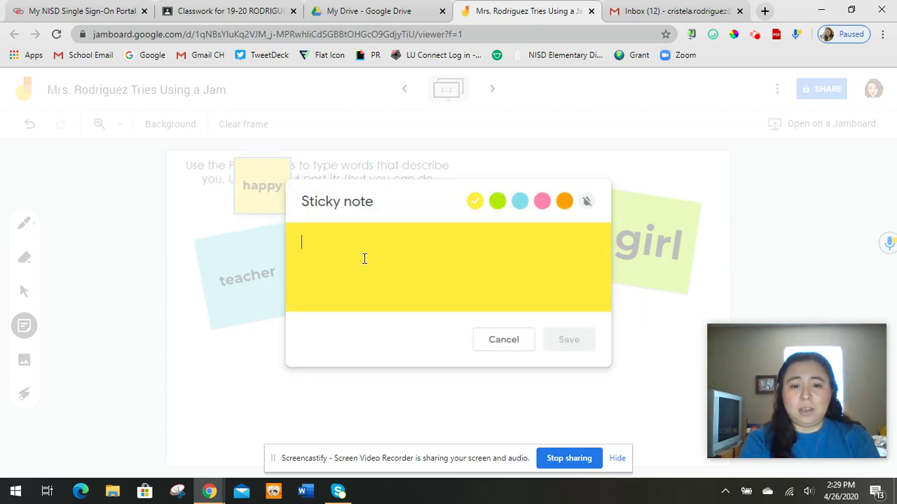
{"action": "left_click", "coordinate": [506, 341]}
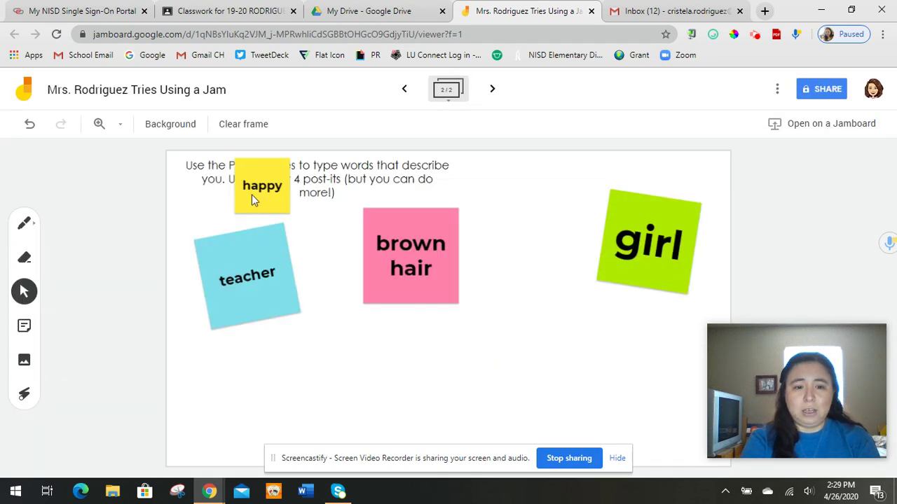
{"action": "left_click_drag", "start_coordinate": [251, 195], "coordinate": [511, 332]}
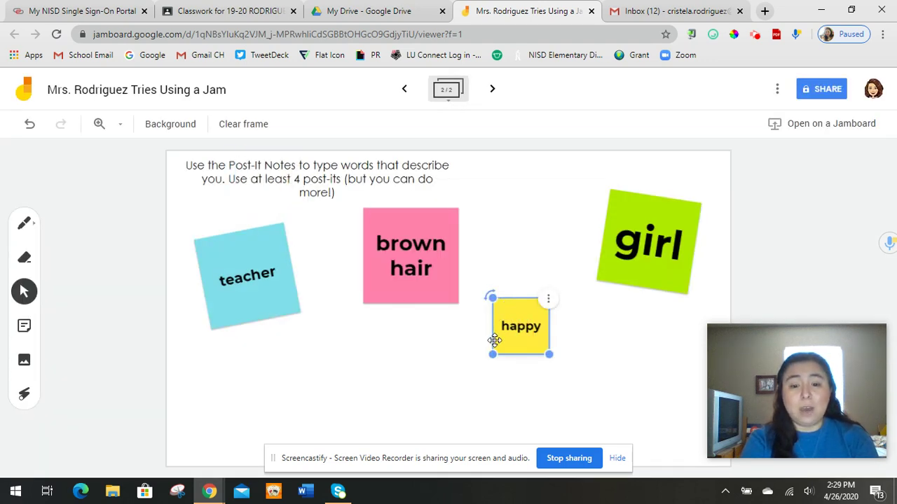
{"action": "left_click_drag", "start_coordinate": [492, 356], "coordinate": [518, 314]}
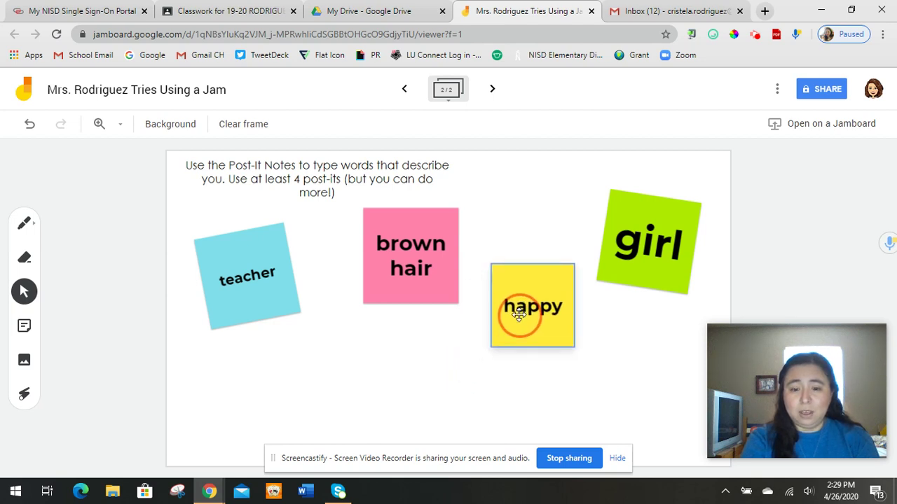